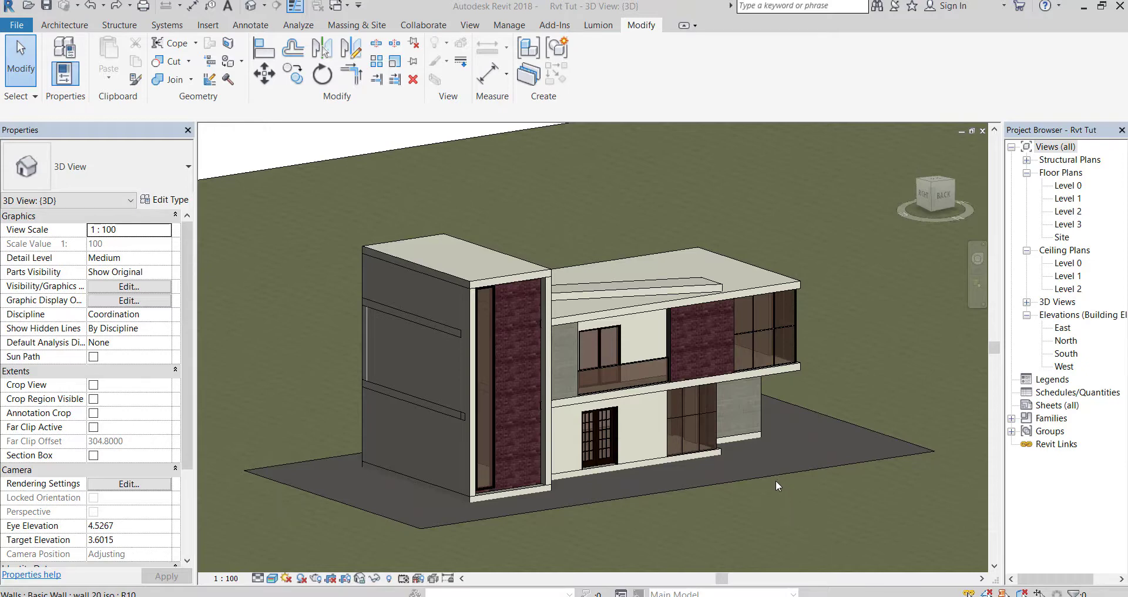
Examine the layer assembly of the tower's side wall of type wall 20 Deco, leaving it unmodified.
{"action": "middle_click_drag", "start_coordinate": [661, 517], "coordinate": [760, 473], "text": "shift"}
{"action": "scroll", "coordinate": [600, 335], "scroll_direction": "up", "scroll_amount": 3}
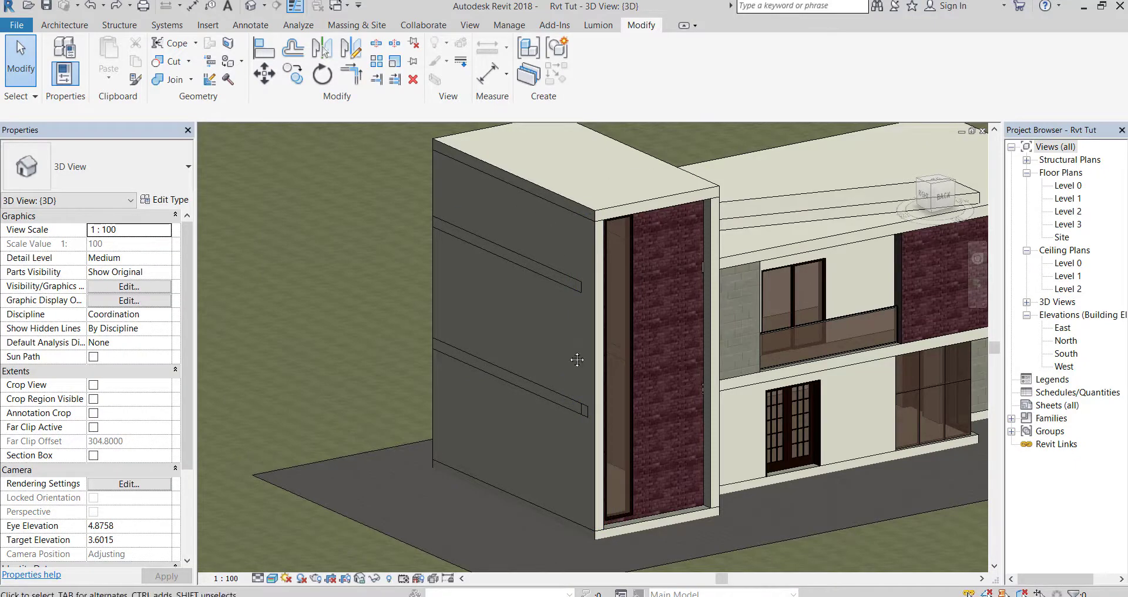
{"action": "middle_click_drag", "start_coordinate": [577, 359], "coordinate": [294, 330], "text": "shift"}
{"action": "middle_click_drag", "start_coordinate": [443, 393], "coordinate": [503, 352]}
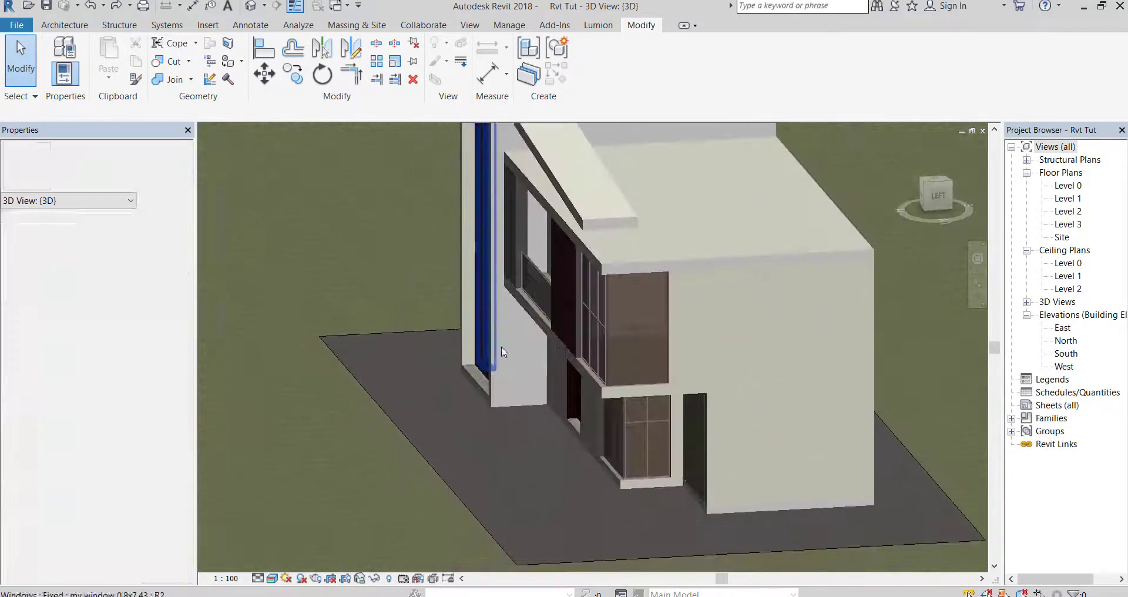
{"action": "scroll", "coordinate": [493, 376], "scroll_direction": "up", "scroll_amount": 3}
{"action": "left_click", "coordinate": [480, 387]}
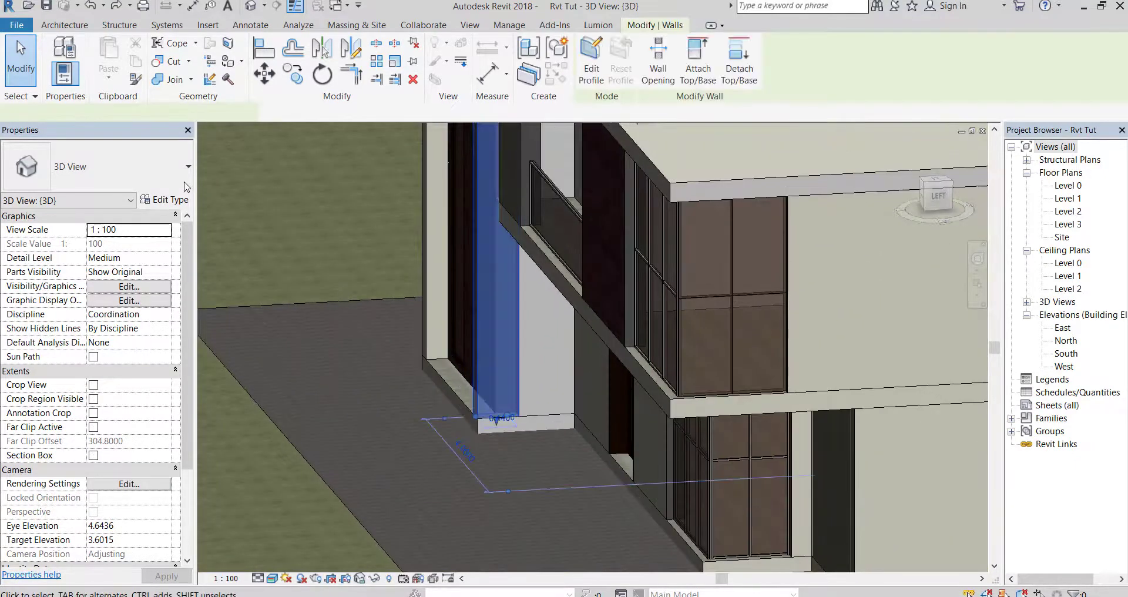
{"action": "left_click", "coordinate": [160, 201]}
{"action": "left_click", "coordinate": [294, 238]}
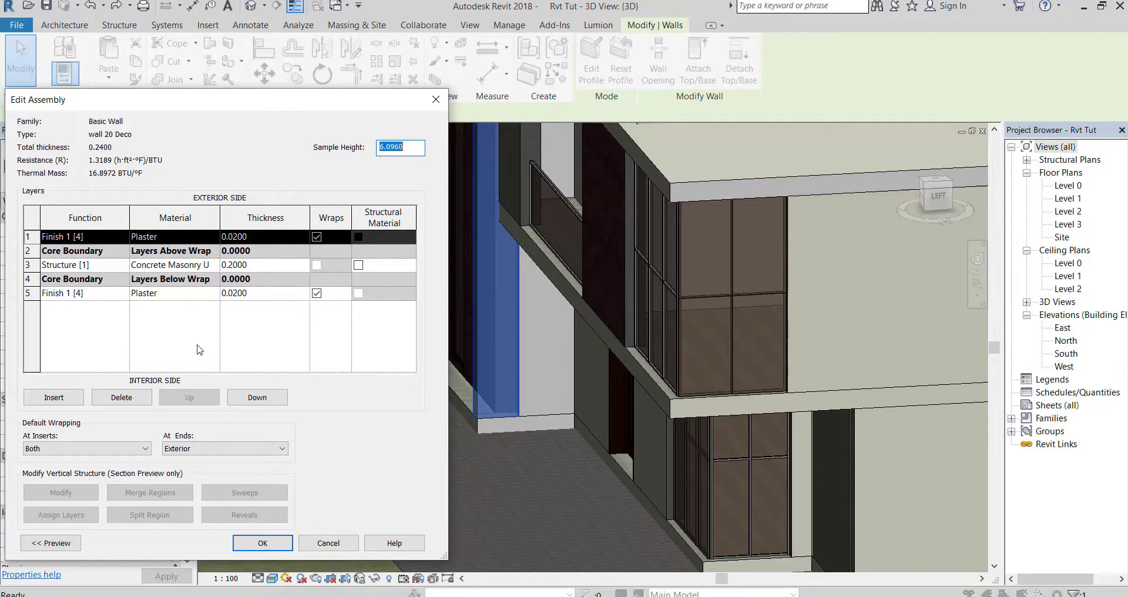
{"action": "left_click", "coordinate": [330, 544]}
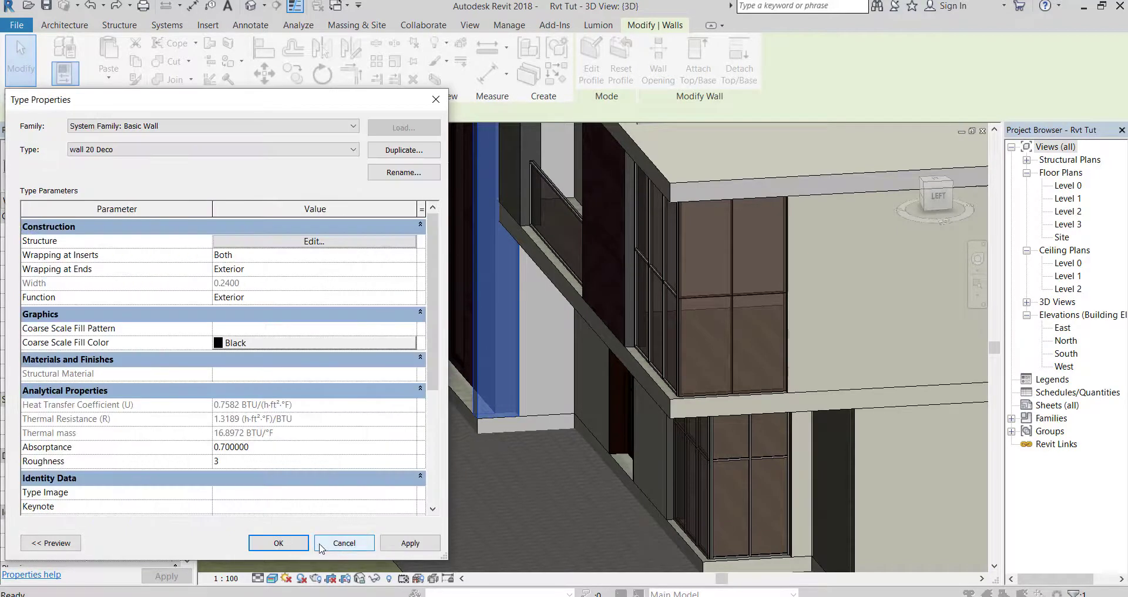
{"action": "left_click", "coordinate": [333, 548]}
{"action": "left_click", "coordinate": [461, 438]}
{"action": "scroll", "coordinate": [463, 437], "scroll_direction": "down", "scroll_amount": 3}
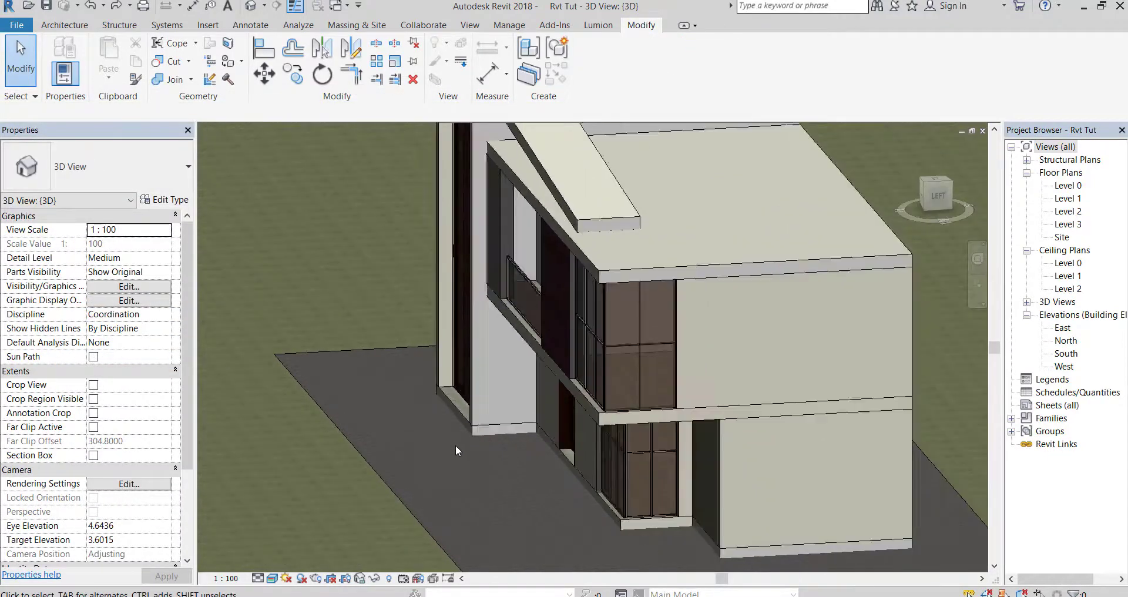
Paint the tower's brick front wall face with the Concrete material.
{"action": "middle_click_drag", "start_coordinate": [491, 472], "coordinate": [609, 391], "text": "shift"}
{"action": "left_click", "coordinate": [509, 24]}
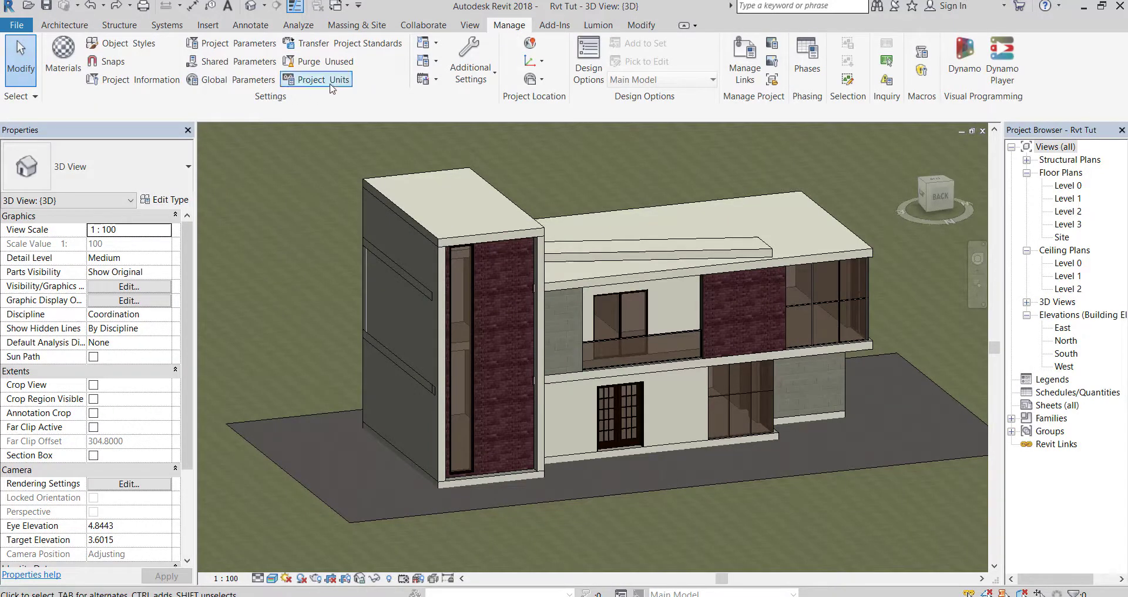
{"action": "left_click", "coordinate": [641, 25]}
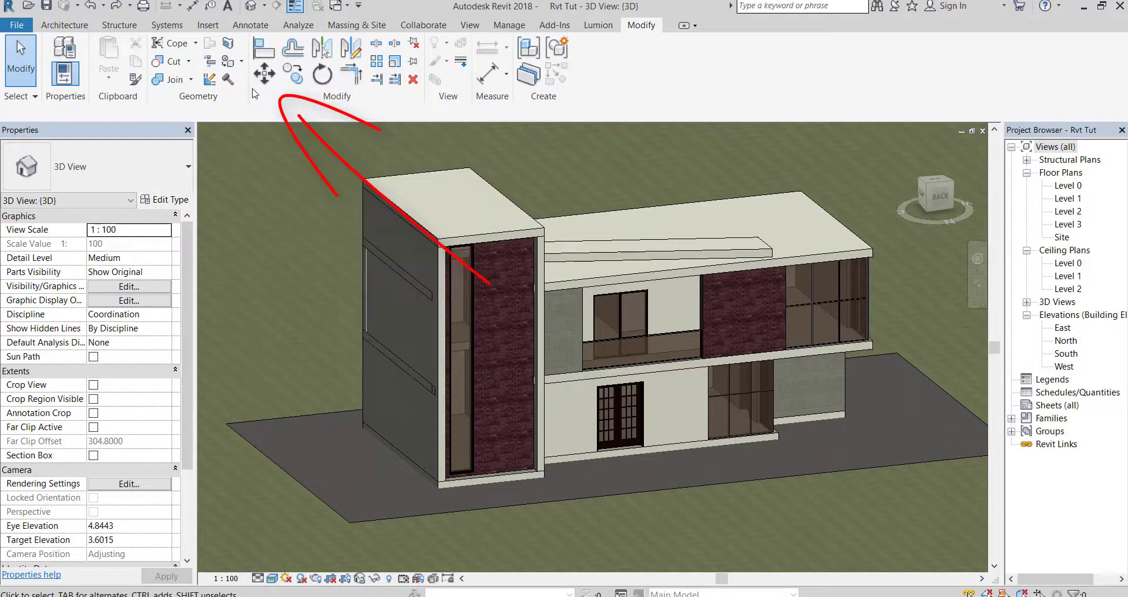
{"action": "left_click", "coordinate": [229, 62]}
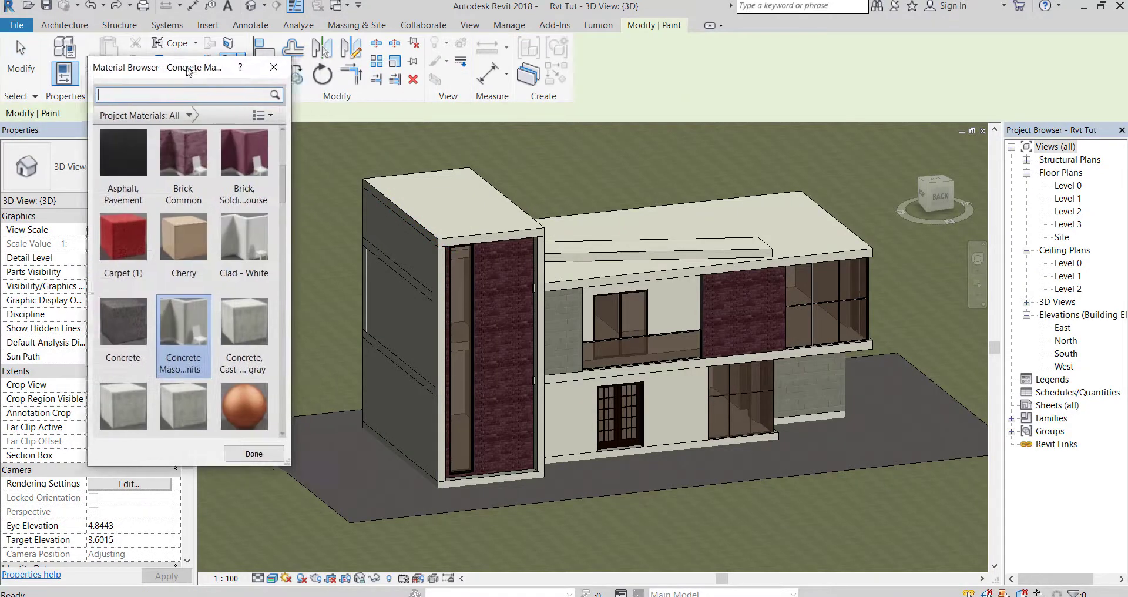
{"action": "left_click_drag", "start_coordinate": [187, 71], "coordinate": [168, 71]}
{"action": "scroll", "coordinate": [169, 329], "scroll_direction": "up", "scroll_amount": 3}
{"action": "left_click", "coordinate": [168, 359]}
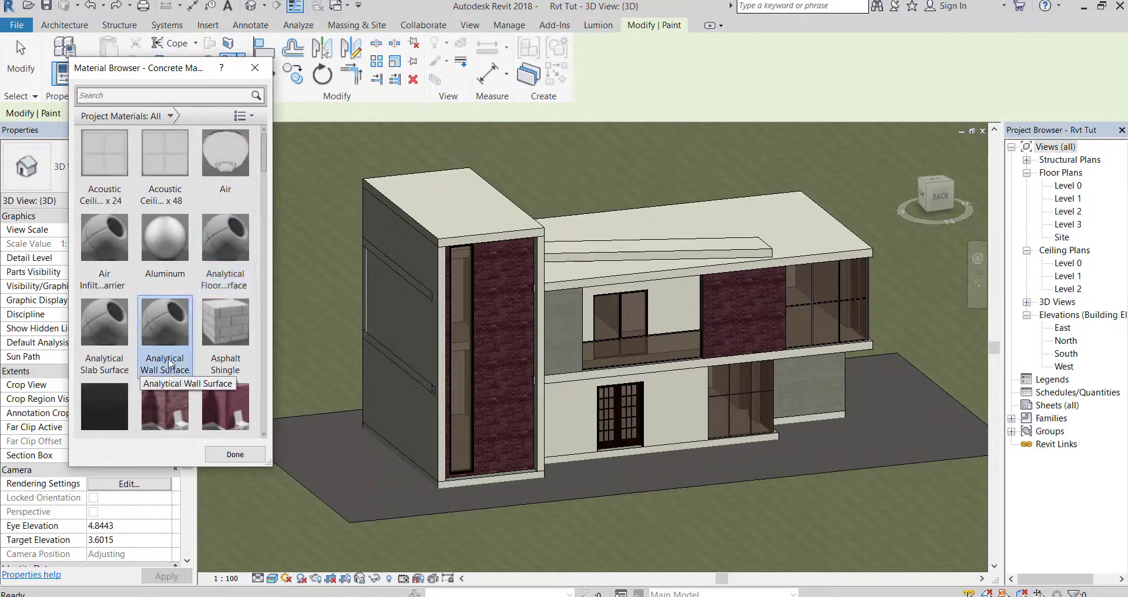
{"action": "scroll", "coordinate": [168, 361], "scroll_direction": "down", "scroll_amount": 3}
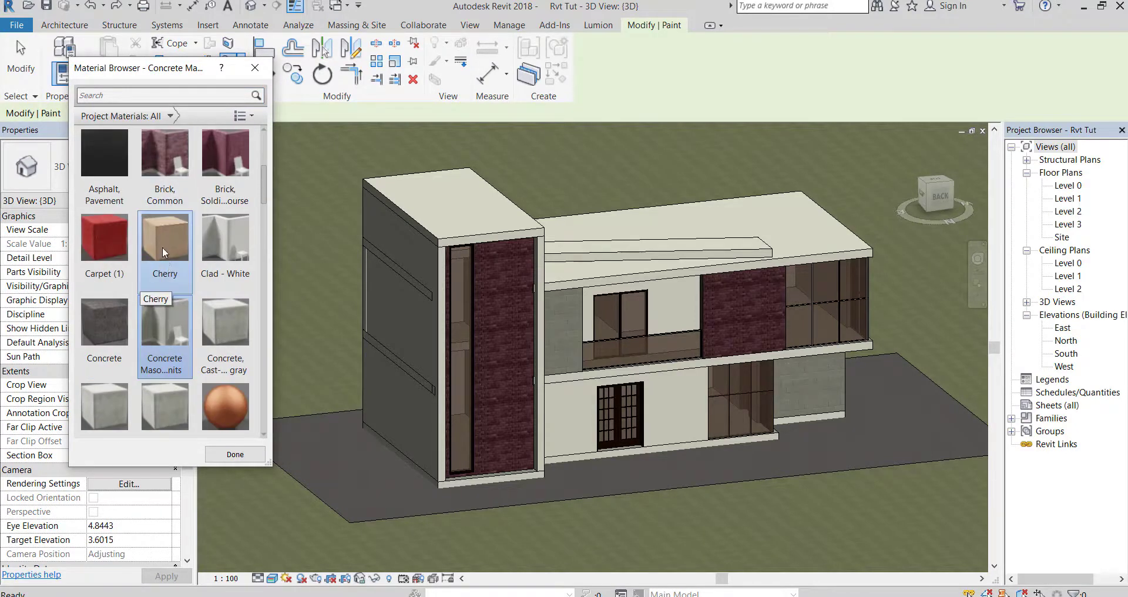
{"action": "left_click", "coordinate": [101, 330]}
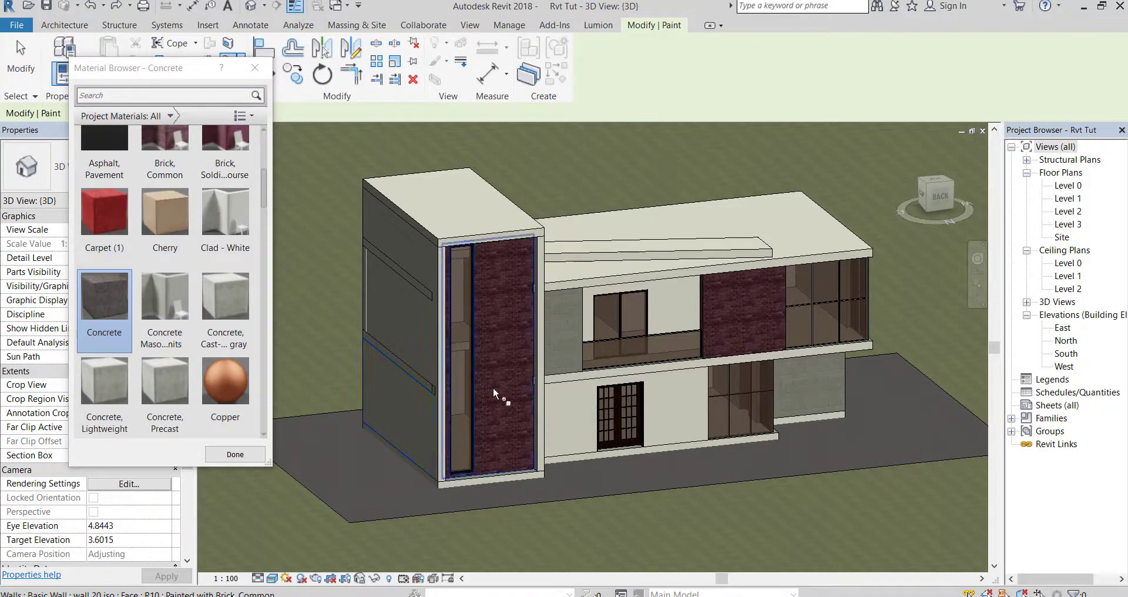
{"action": "scroll", "coordinate": [505, 405], "scroll_direction": "up", "scroll_amount": 3}
{"action": "left_click", "coordinate": [504, 406]}
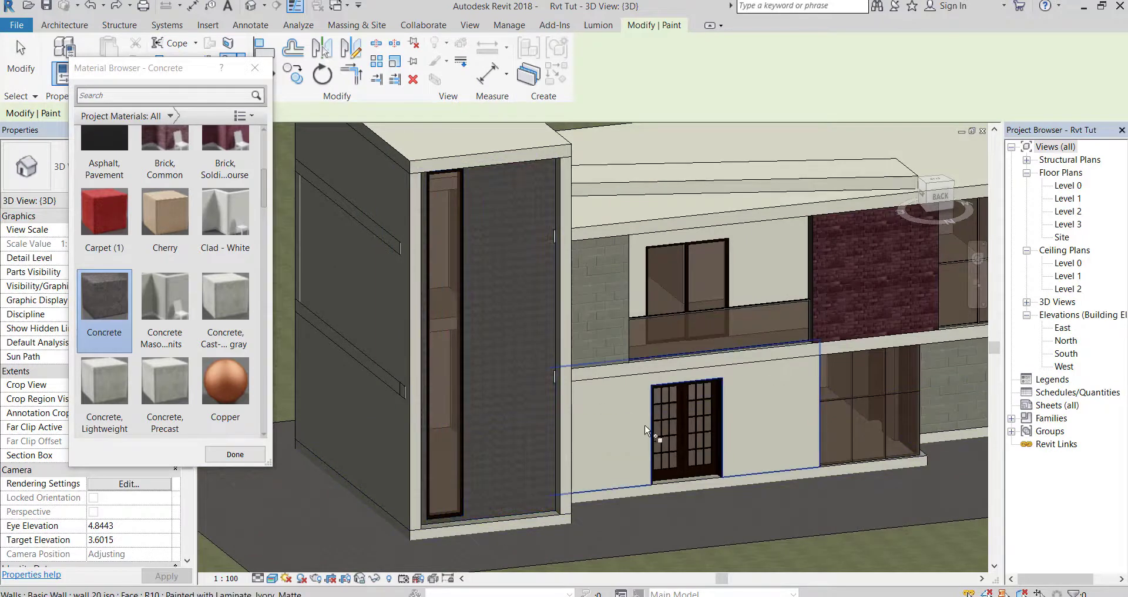
Repaint the tower's front wall face with the Carpet (1) material and finish painting.
{"action": "middle_click_drag", "start_coordinate": [627, 456], "coordinate": [623, 433], "text": "shift"}
{"action": "scroll", "coordinate": [552, 364], "scroll_direction": "down", "scroll_amount": 2}
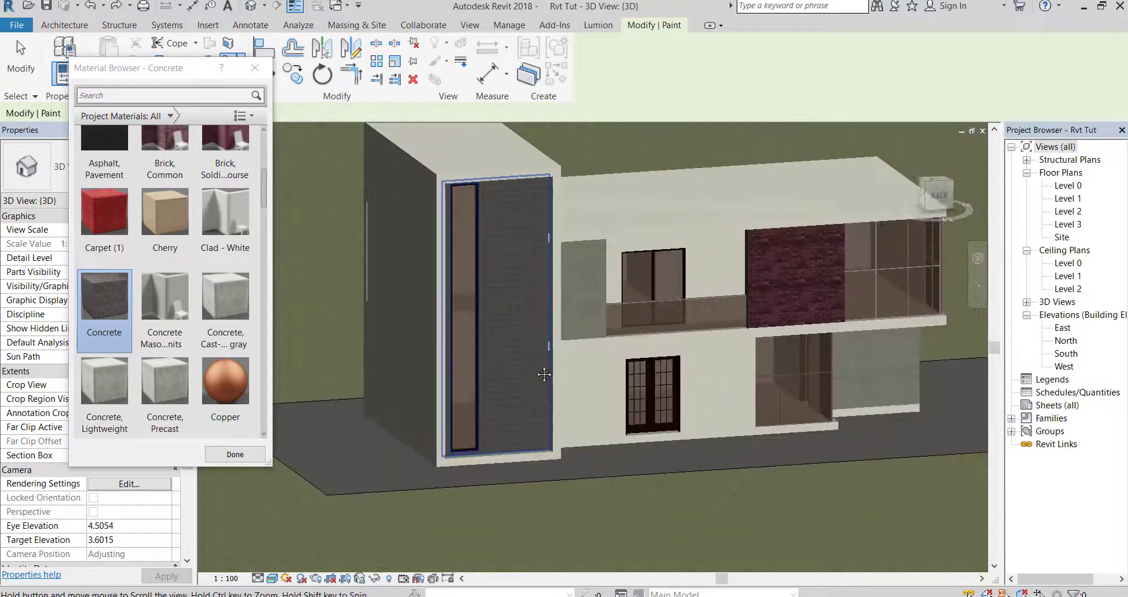
{"action": "middle_click_drag", "start_coordinate": [546, 373], "coordinate": [538, 428]}
{"action": "scroll", "coordinate": [176, 235], "scroll_direction": "up", "scroll_amount": 1}
{"action": "left_click", "coordinate": [104, 270]}
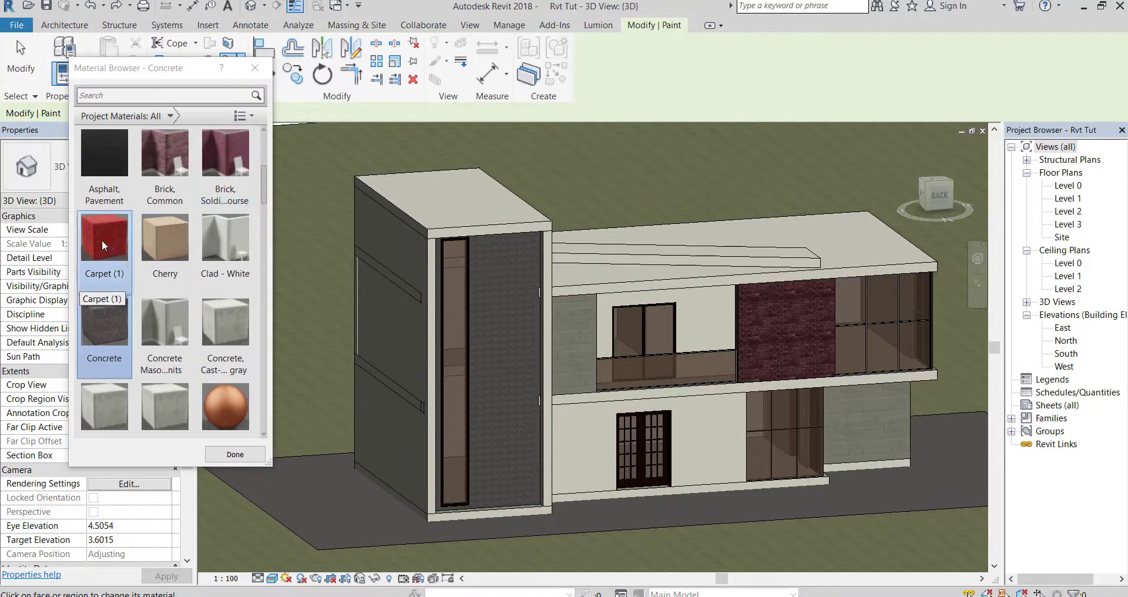
{"action": "left_click", "coordinate": [503, 453]}
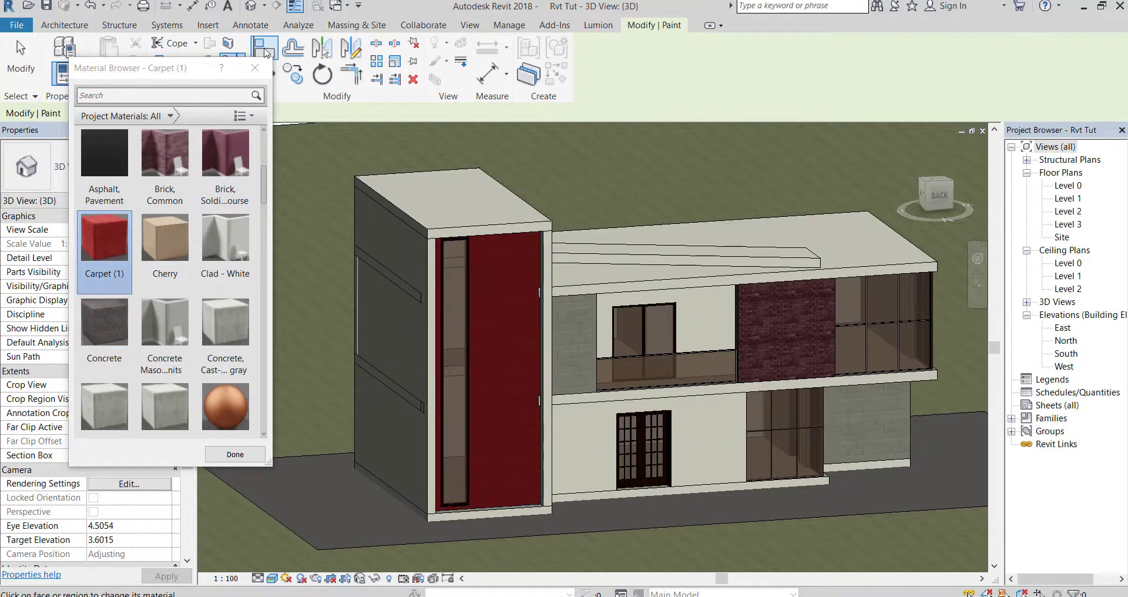
{"action": "left_click", "coordinate": [255, 68]}
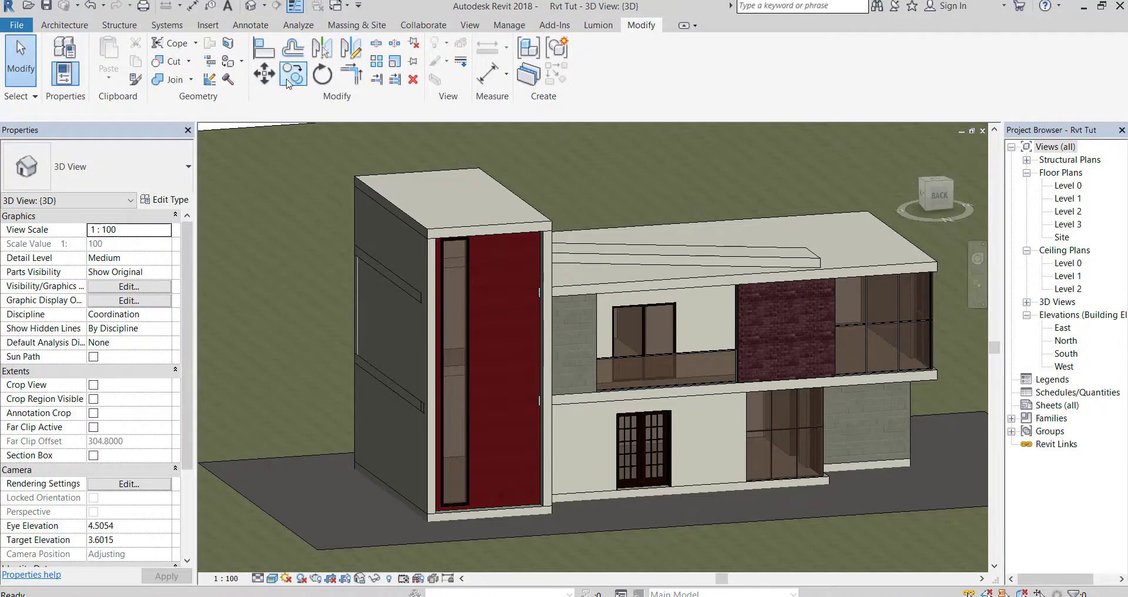
Remove the paint from the tower's front wall face.
{"action": "left_click", "coordinate": [242, 70]}
{"action": "left_click", "coordinate": [260, 112]}
{"action": "left_click", "coordinate": [503, 366]}
{"action": "middle_click_drag", "start_coordinate": [403, 524], "coordinate": [314, 491], "text": "shift"}
{"action": "scroll", "coordinate": [389, 343], "scroll_direction": "up", "scroll_amount": 3}
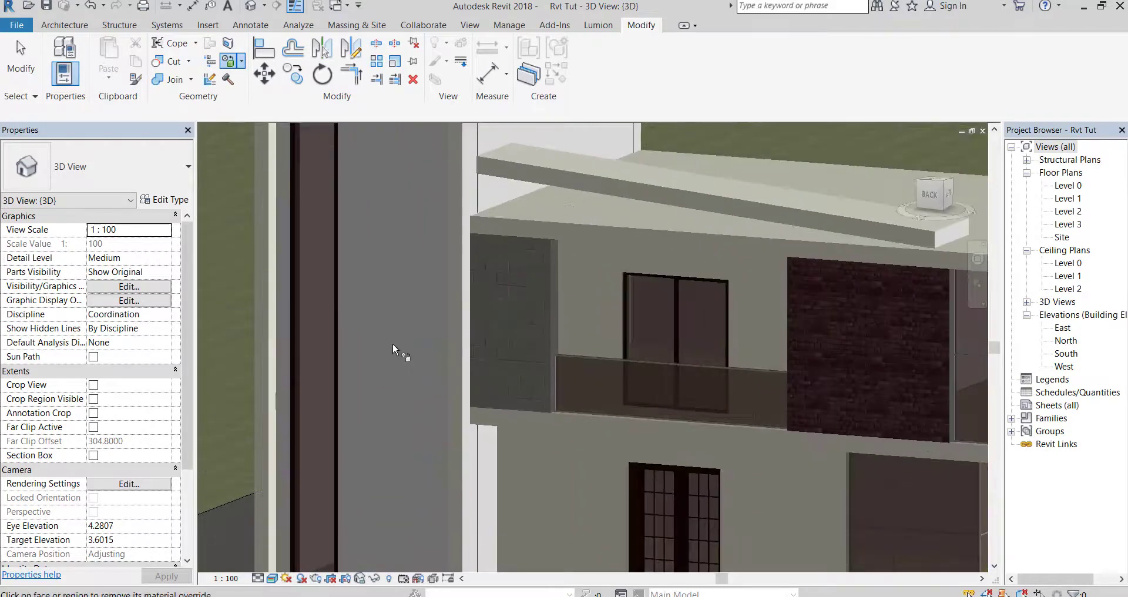
{"action": "scroll", "coordinate": [365, 309], "scroll_direction": "down", "scroll_amount": 2}
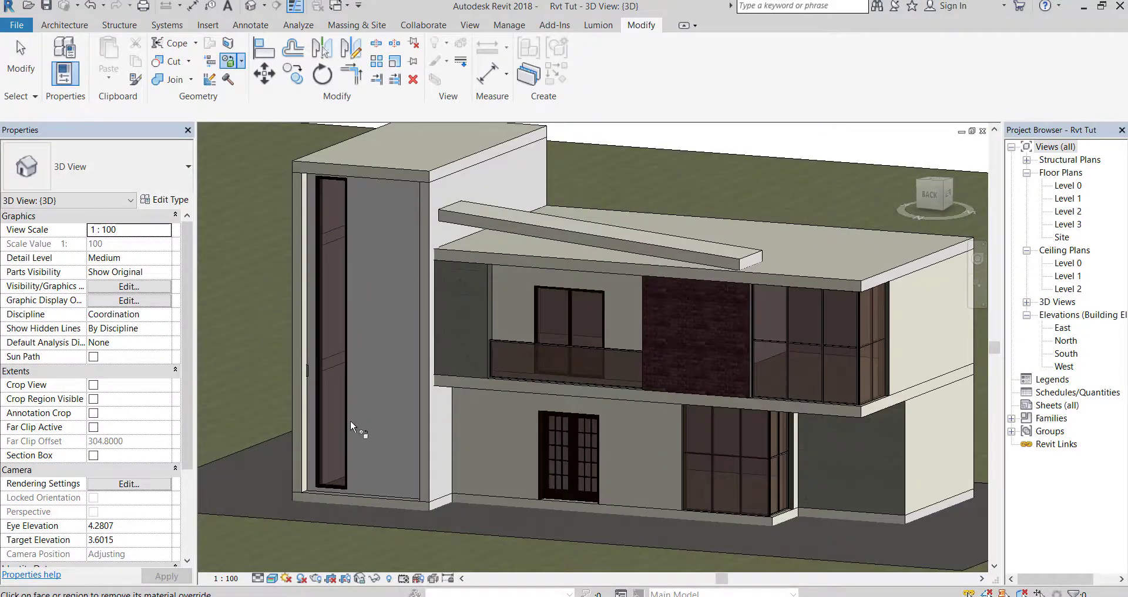
{"action": "key", "text": "Escape"}
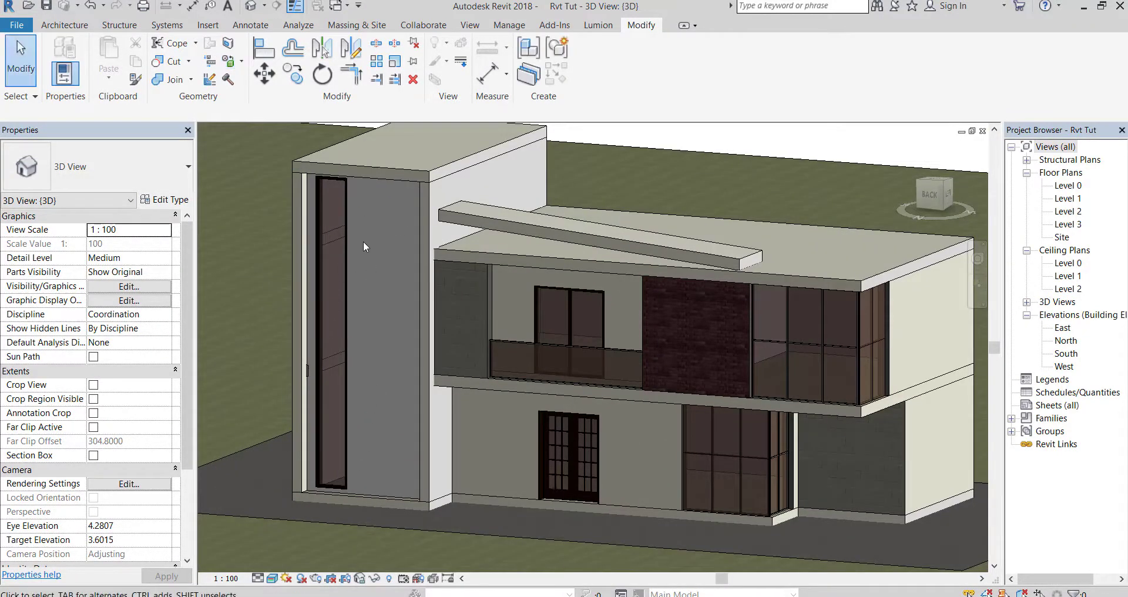
Examine the layer assembly of the tower's front wall of type wall 20 iso without changing it.
{"action": "middle_click_drag", "start_coordinate": [411, 245], "coordinate": [493, 236], "text": "shift"}
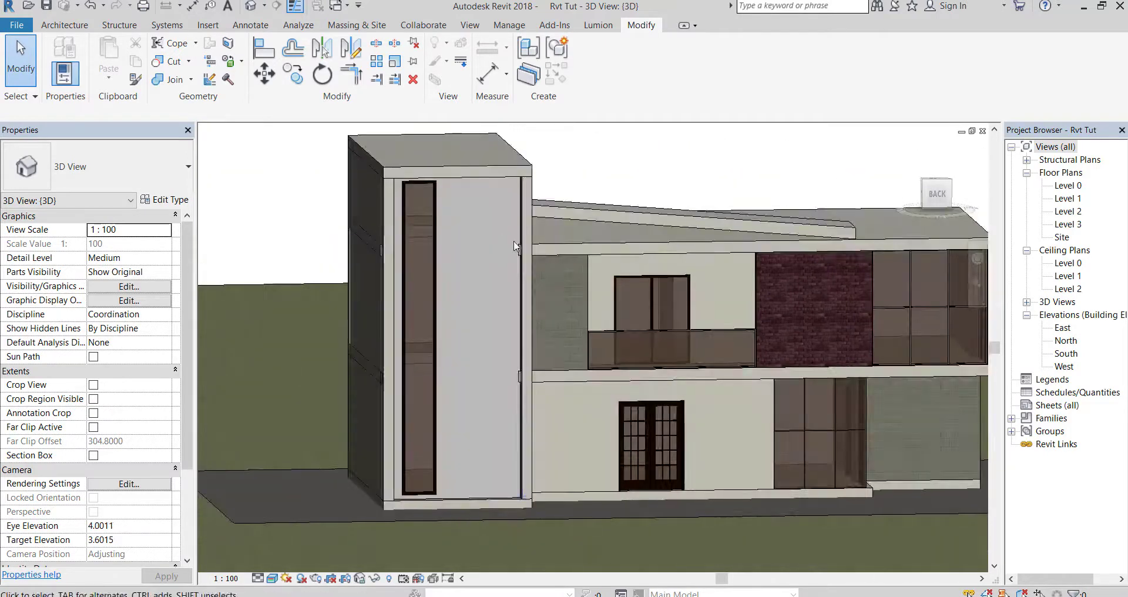
{"action": "left_click", "coordinate": [516, 232]}
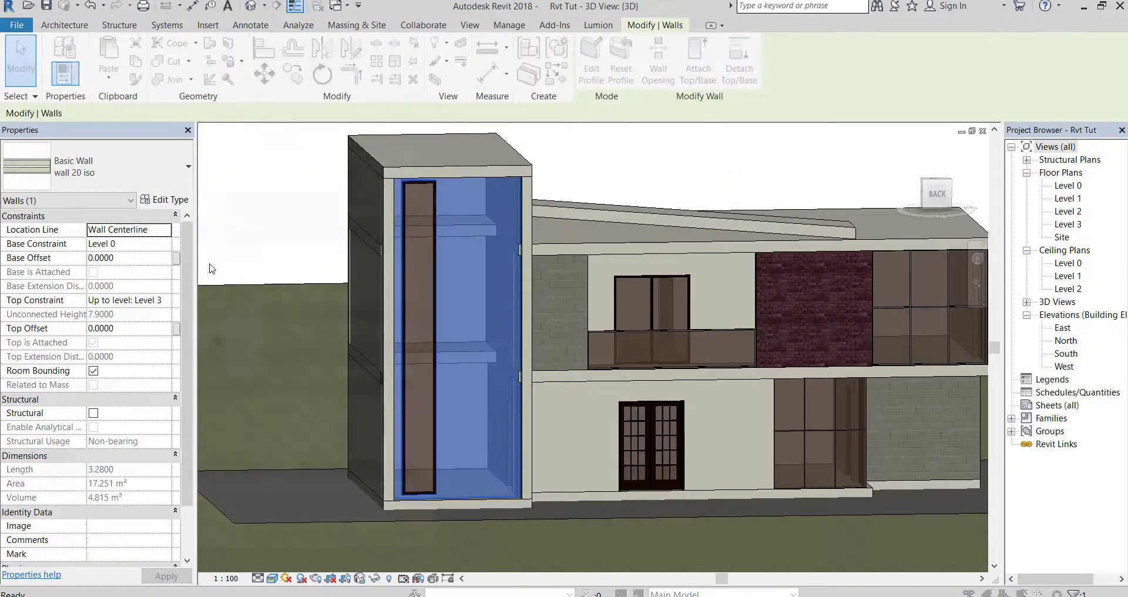
{"action": "left_click", "coordinate": [162, 199]}
{"action": "left_click", "coordinate": [315, 98]}
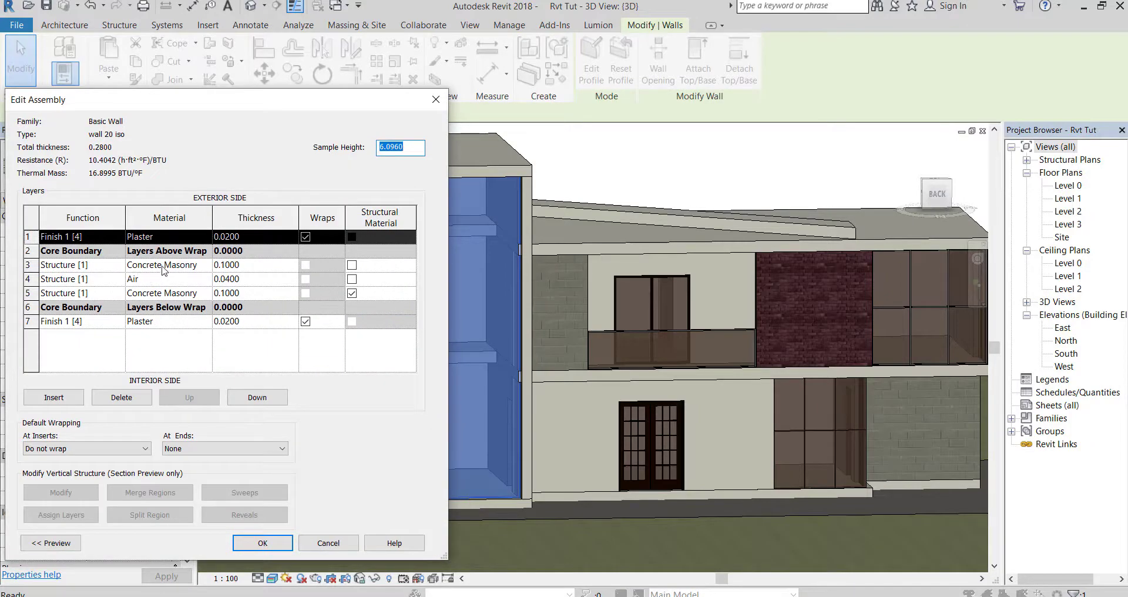
{"action": "left_click", "coordinate": [343, 544]}
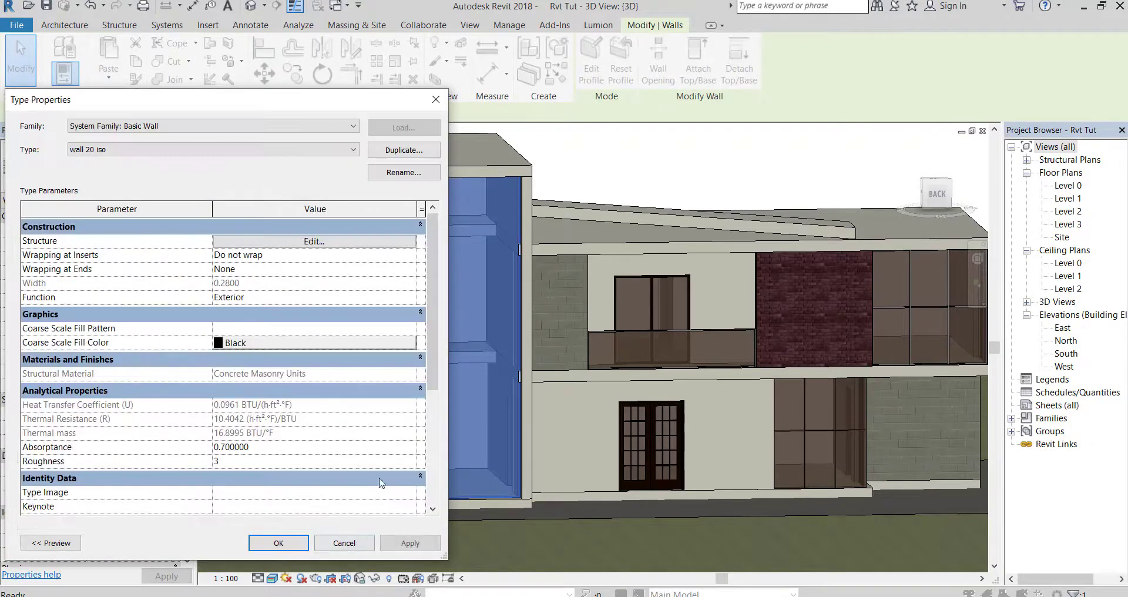
{"action": "left_click", "coordinate": [328, 545]}
{"action": "key", "text": "Escape"}
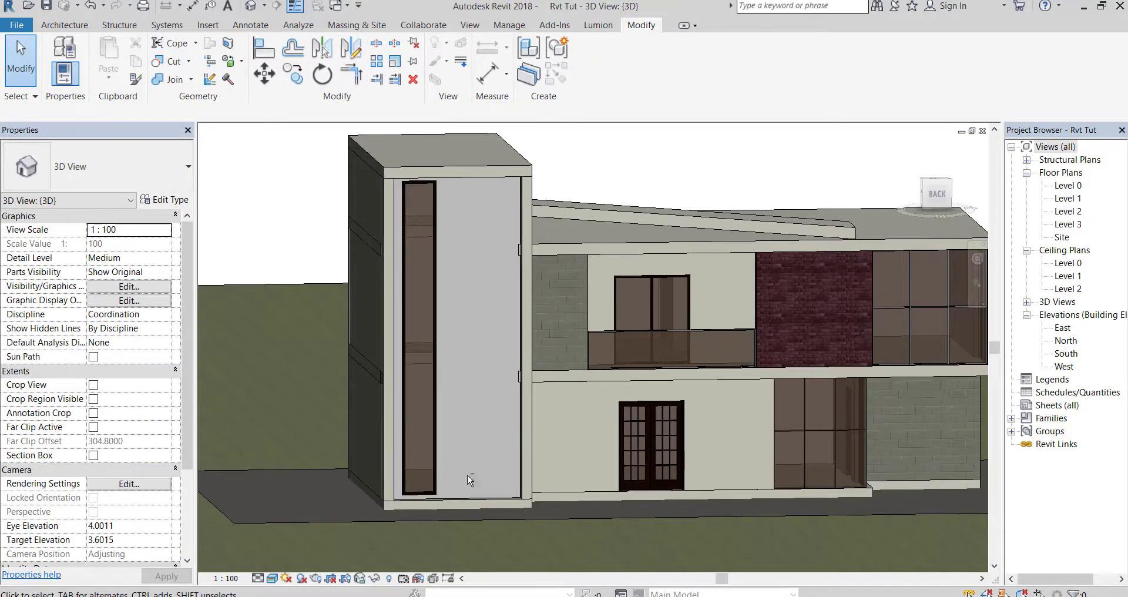
Inspect the finishes of the tower and the front facade up close and from several angles.
{"action": "middle_click_drag", "start_coordinate": [467, 475], "coordinate": [374, 484], "text": "shift"}
{"action": "scroll", "coordinate": [380, 481], "scroll_direction": "up", "scroll_amount": 3}
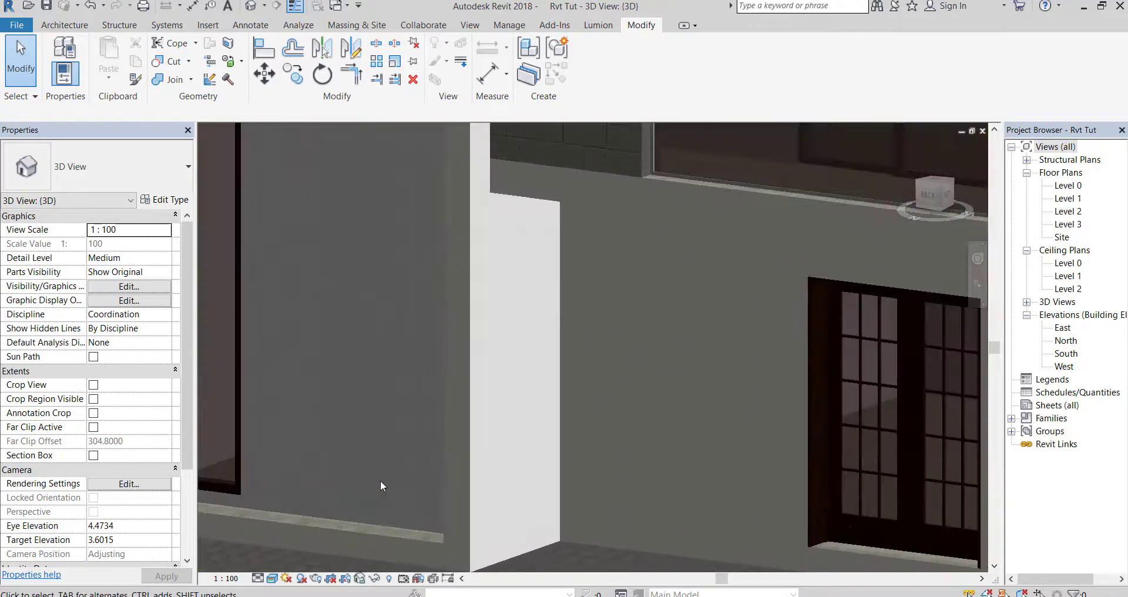
{"action": "scroll", "coordinate": [380, 481], "scroll_direction": "down", "scroll_amount": 3}
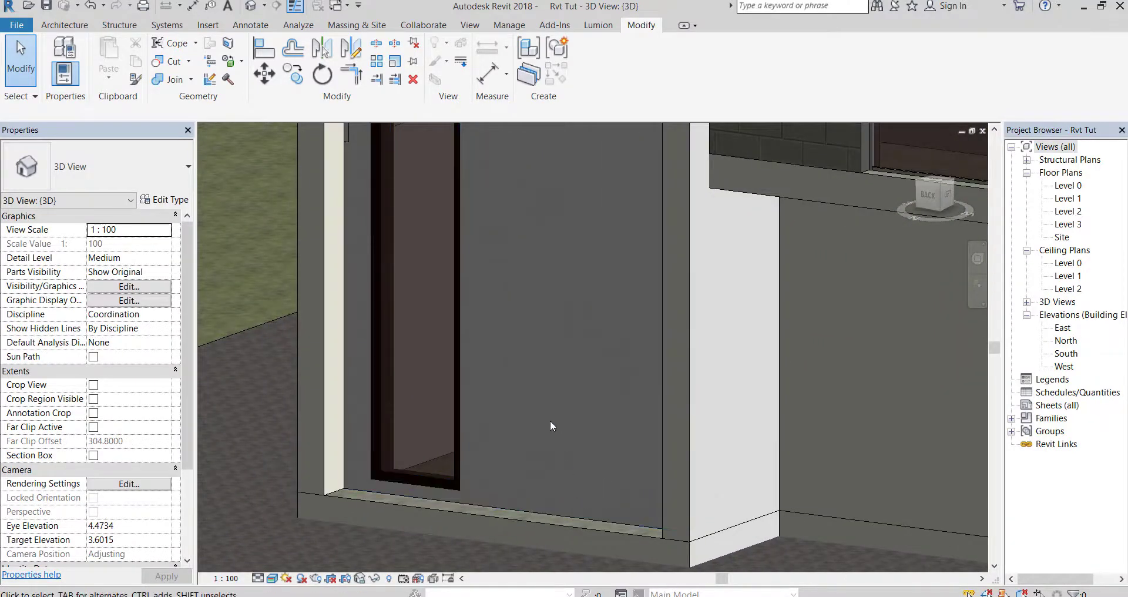
{"action": "scroll", "coordinate": [550, 421], "scroll_direction": "down", "scroll_amount": 5}
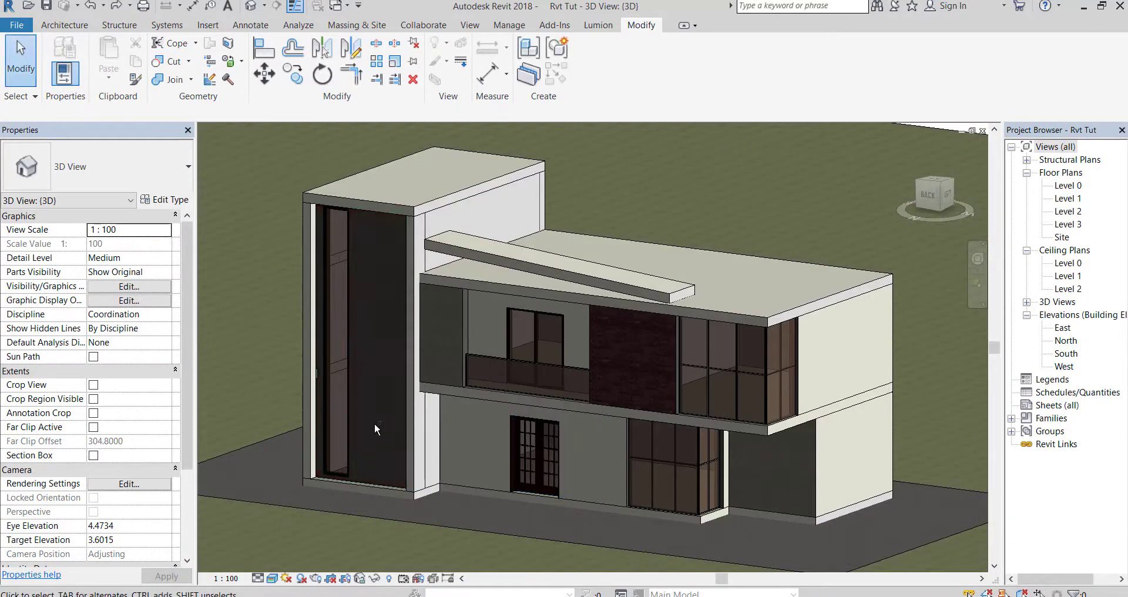
{"action": "scroll", "coordinate": [375, 422], "scroll_direction": "up", "scroll_amount": 3}
{"action": "scroll", "coordinate": [430, 480], "scroll_direction": "down", "scroll_amount": 3}
{"action": "middle_click_drag", "start_coordinate": [433, 479], "coordinate": [536, 425], "text": "shift"}
{"action": "scroll", "coordinate": [596, 444], "scroll_direction": "up", "scroll_amount": 3}
{"action": "scroll", "coordinate": [585, 434], "scroll_direction": "down", "scroll_amount": 4}
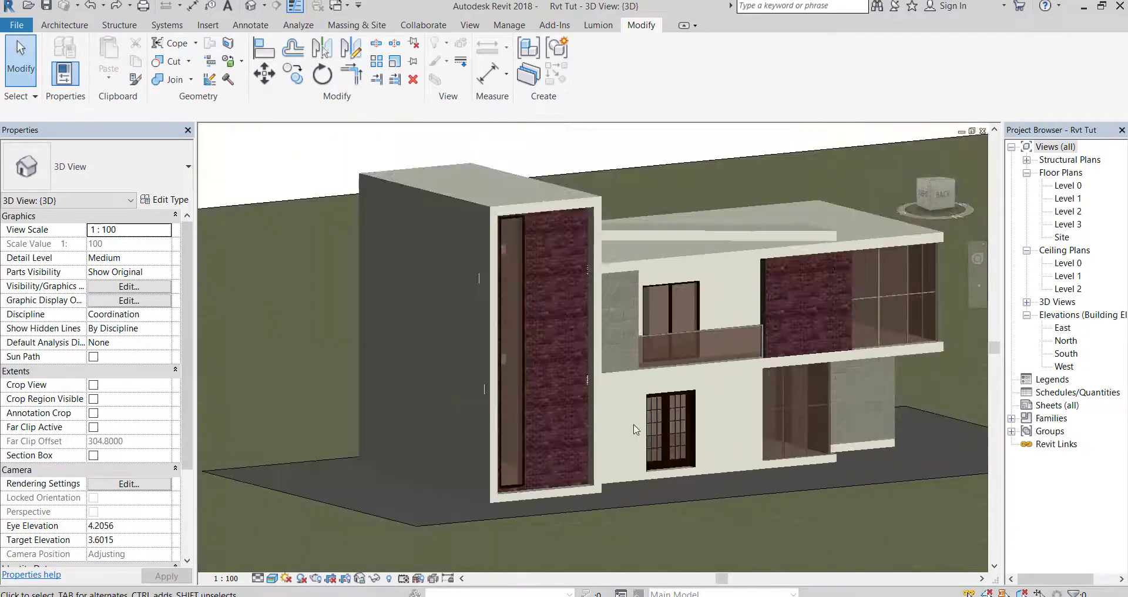
{"action": "middle_click_drag", "start_coordinate": [575, 461], "coordinate": [481, 485]}
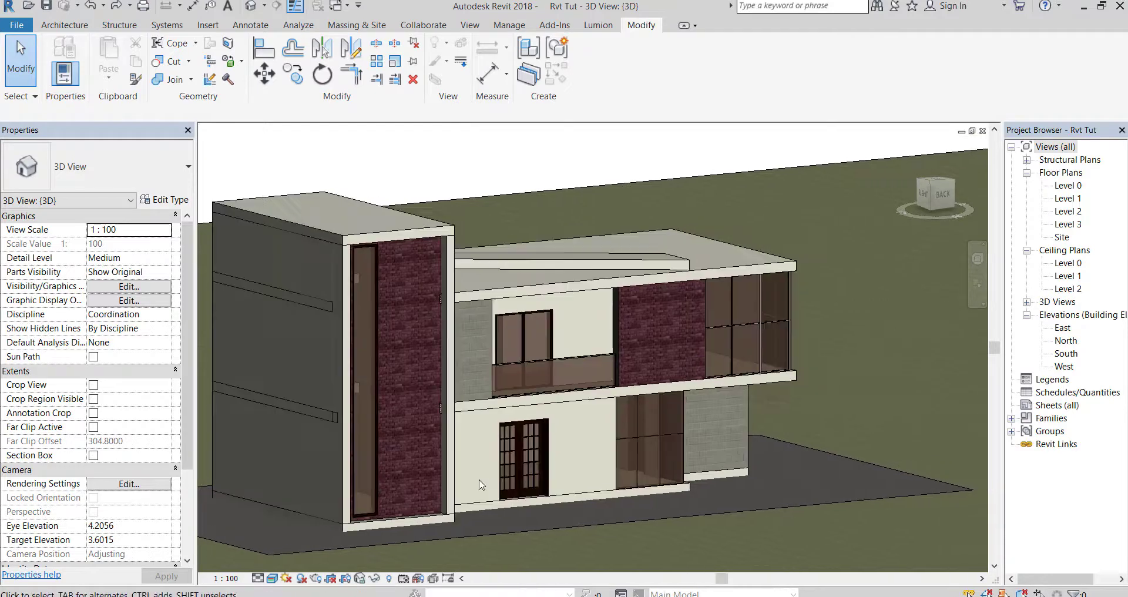
{"action": "scroll", "coordinate": [480, 485], "scroll_direction": "up", "scroll_amount": 4}
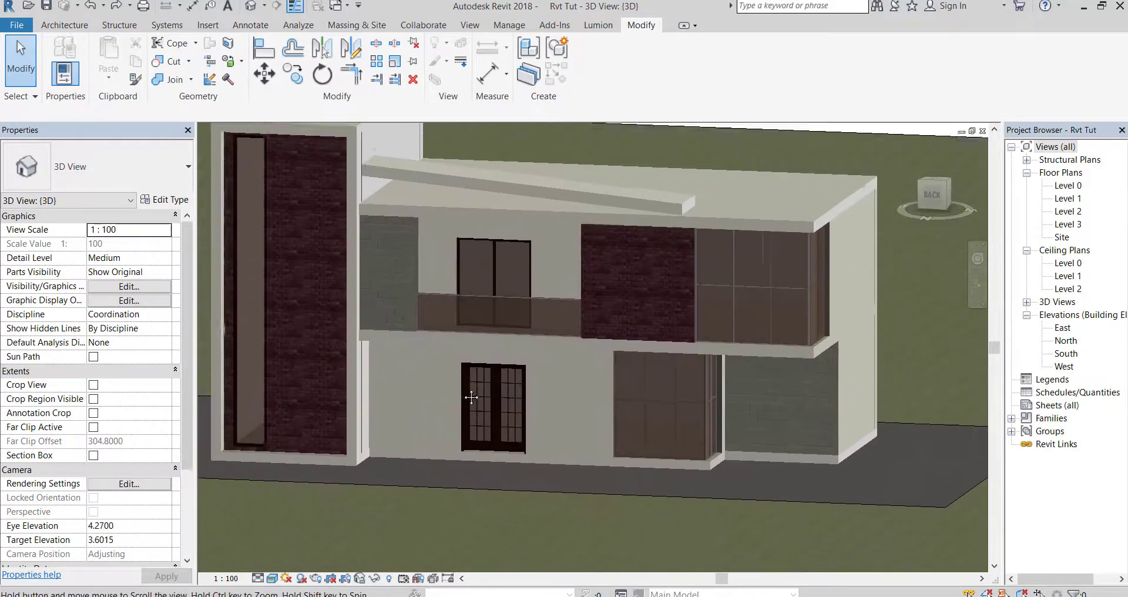
{"action": "middle_click_drag", "start_coordinate": [448, 197], "coordinate": [453, 265]}
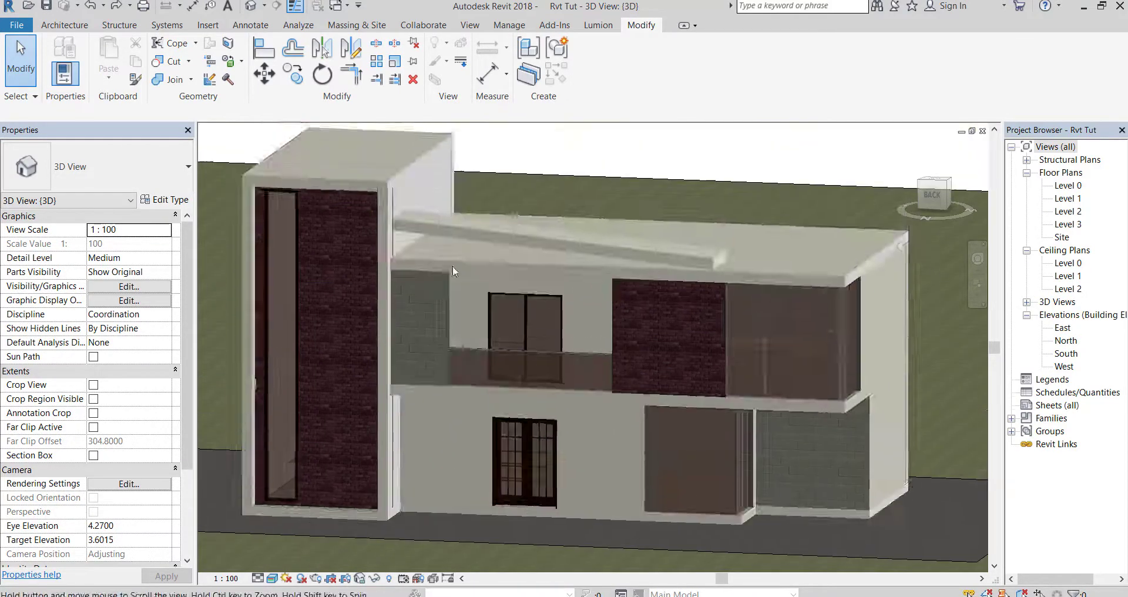
Try painting the ground-floor wall face around the double door with the Carpet (1) material.
{"action": "left_click", "coordinate": [229, 61]}
{"action": "scroll", "coordinate": [491, 505], "scroll_direction": "up", "scroll_amount": 3}
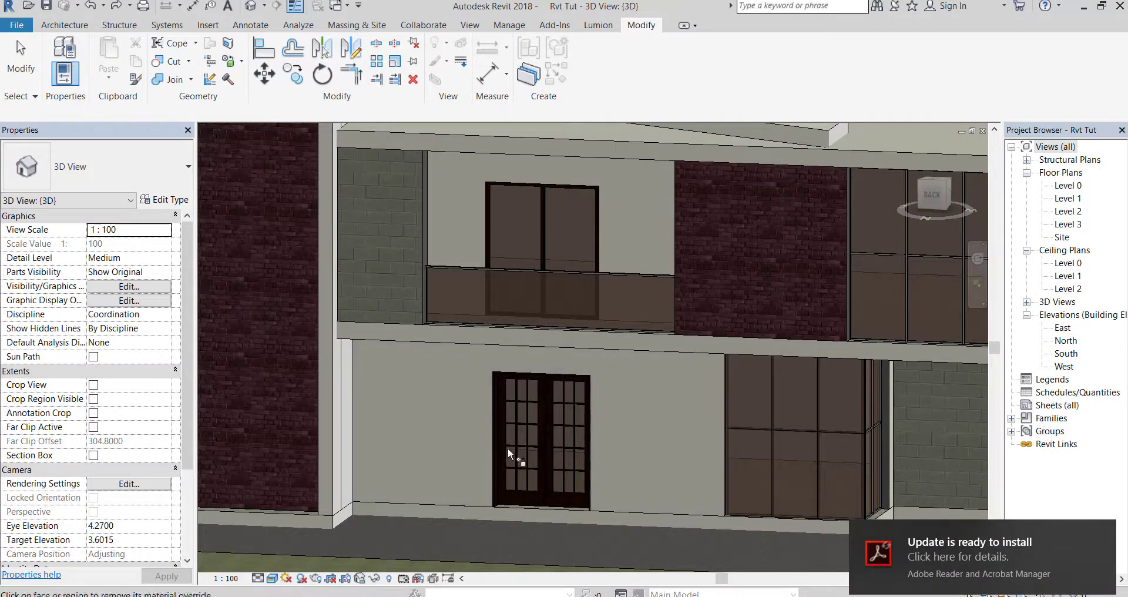
{"action": "left_click", "coordinate": [241, 61]}
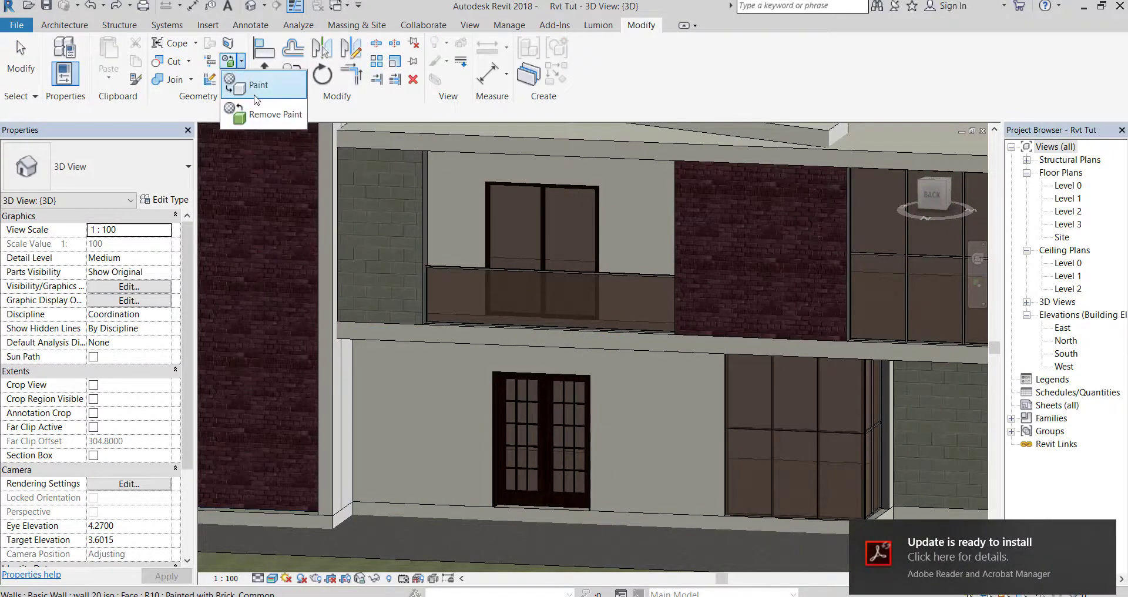
{"action": "left_click", "coordinate": [253, 83]}
{"action": "left_click", "coordinate": [104, 182]}
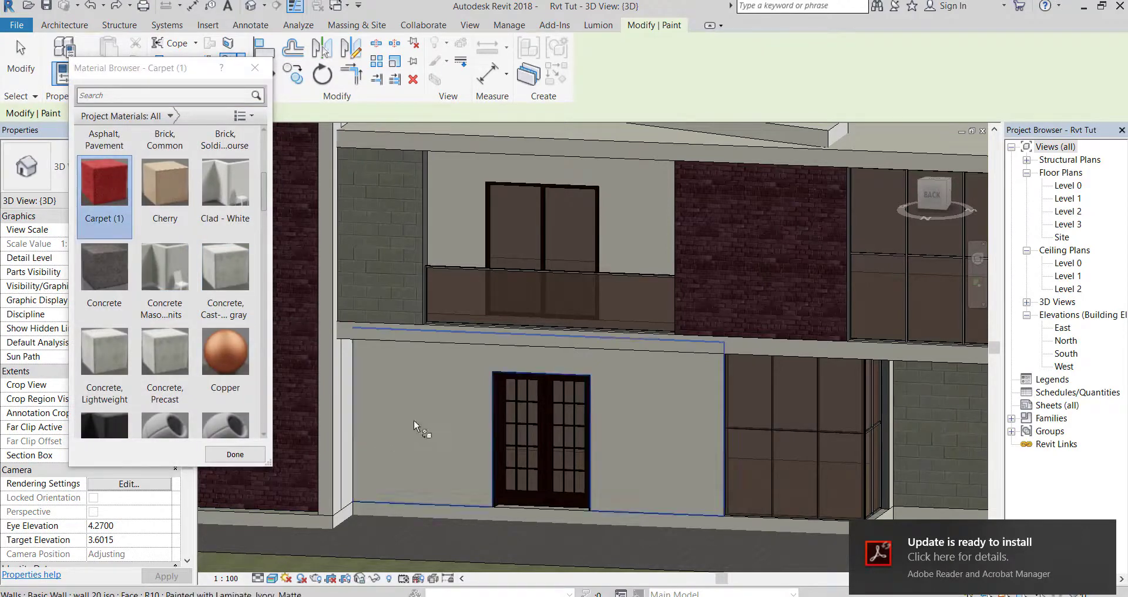
{"action": "left_click", "coordinate": [470, 470]}
{"action": "mouse_move", "coordinate": [471, 536]}
{"action": "middle_mouse_down", "text": "shift"}
{"action": "mouse_move", "coordinate": [617, 529]}
{"action": "mouse_move", "coordinate": [541, 516]}
{"action": "mouse_move", "coordinate": [547, 525]}
{"action": "middle_mouse_up", "text": "shift"}
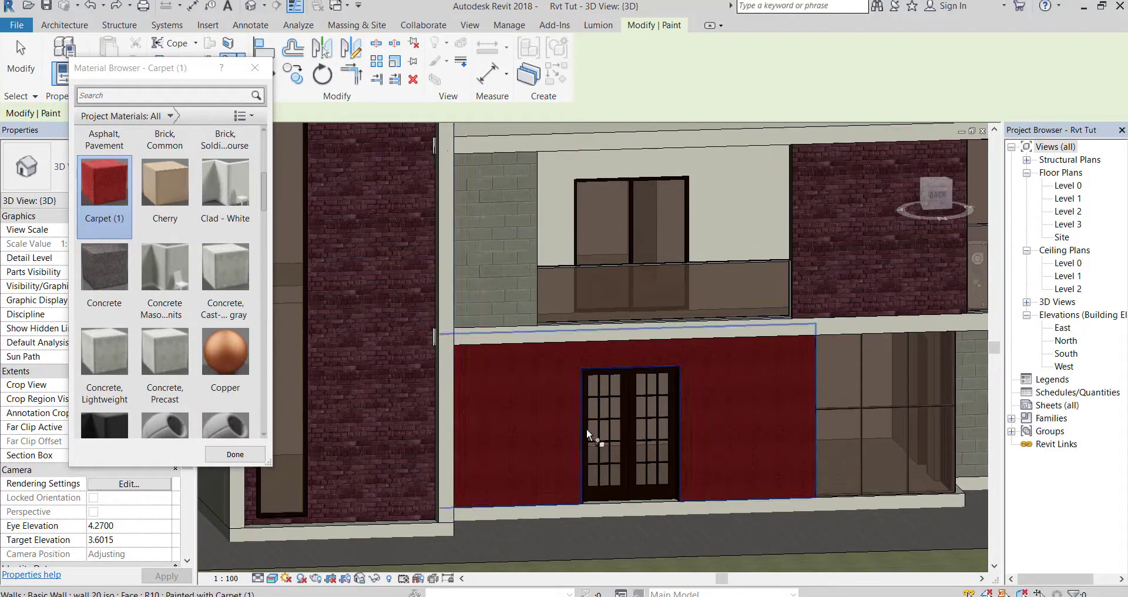
{"action": "mouse_move", "coordinate": [574, 479]}
{"action": "middle_mouse_down", "text": "shift"}
{"action": "mouse_move", "coordinate": [541, 492]}
{"action": "mouse_move", "coordinate": [496, 446]}
{"action": "middle_mouse_up", "text": "shift"}
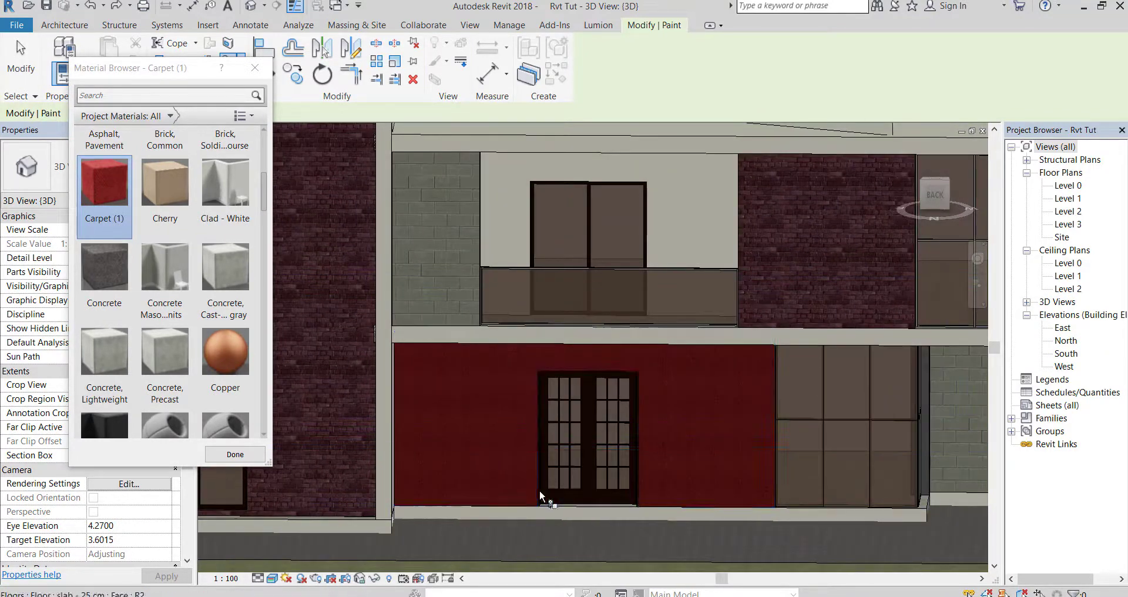
{"action": "key", "text": "Escape"}
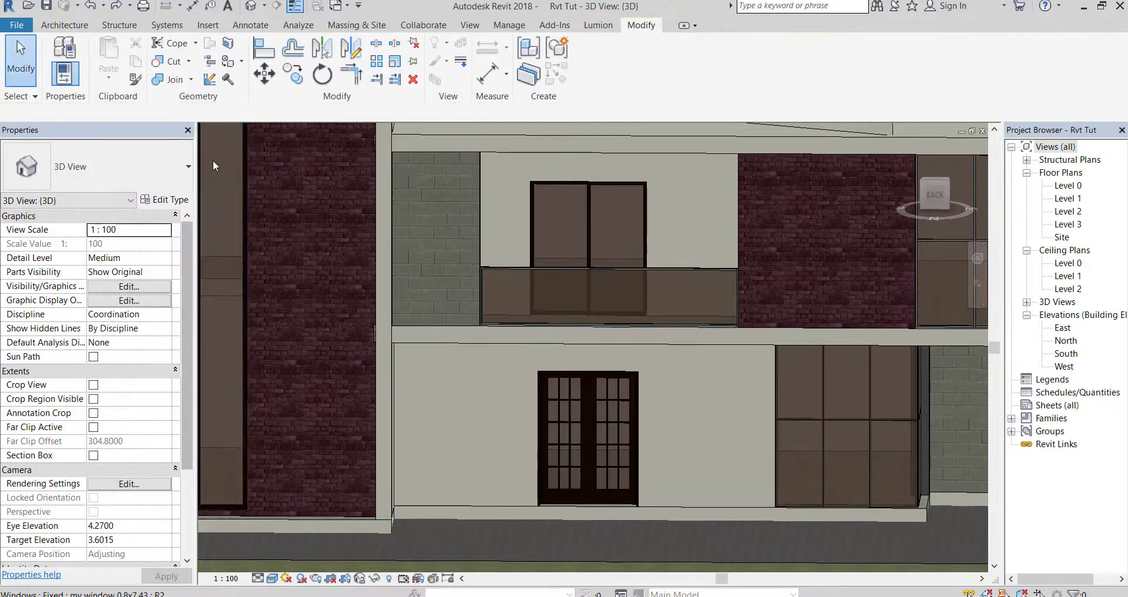
Split the ground-floor front wall vertically between the tower and the double door, about 1.58 from its tower end.
{"action": "left_click", "coordinate": [376, 44]}
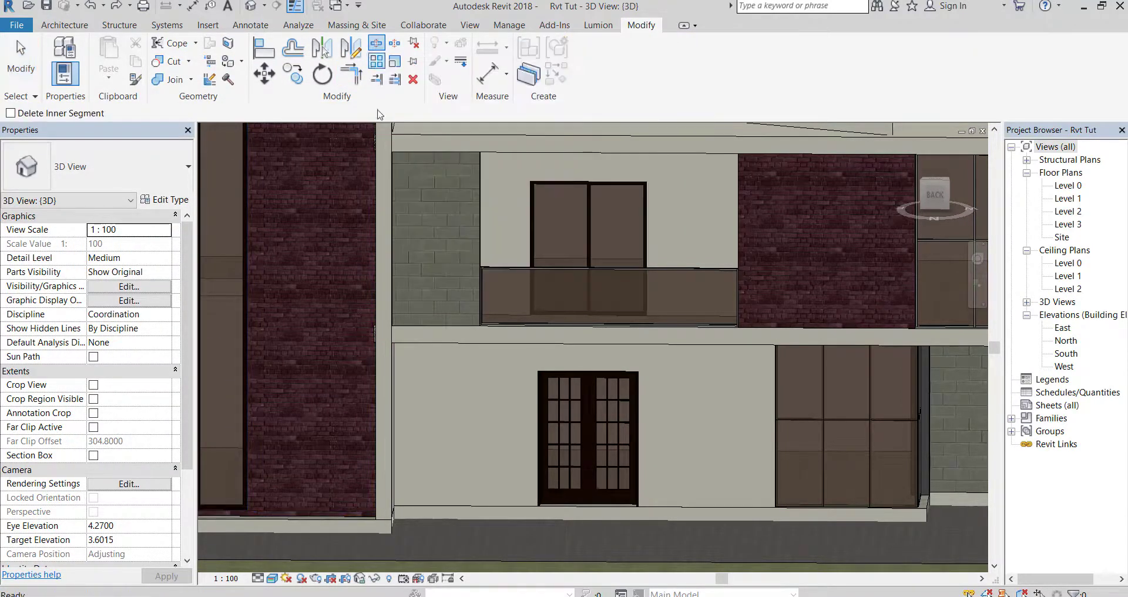
{"action": "middle_click_drag", "start_coordinate": [524, 438], "coordinate": [517, 432], "text": "shift"}
{"action": "key", "text": "Escape"}
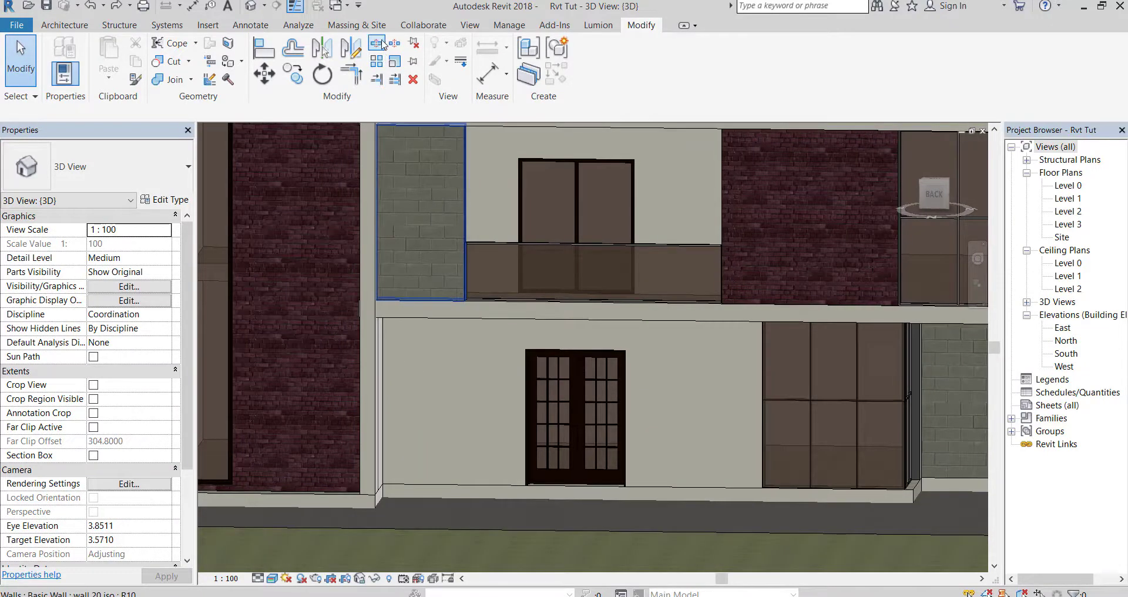
{"action": "left_click", "coordinate": [382, 44]}
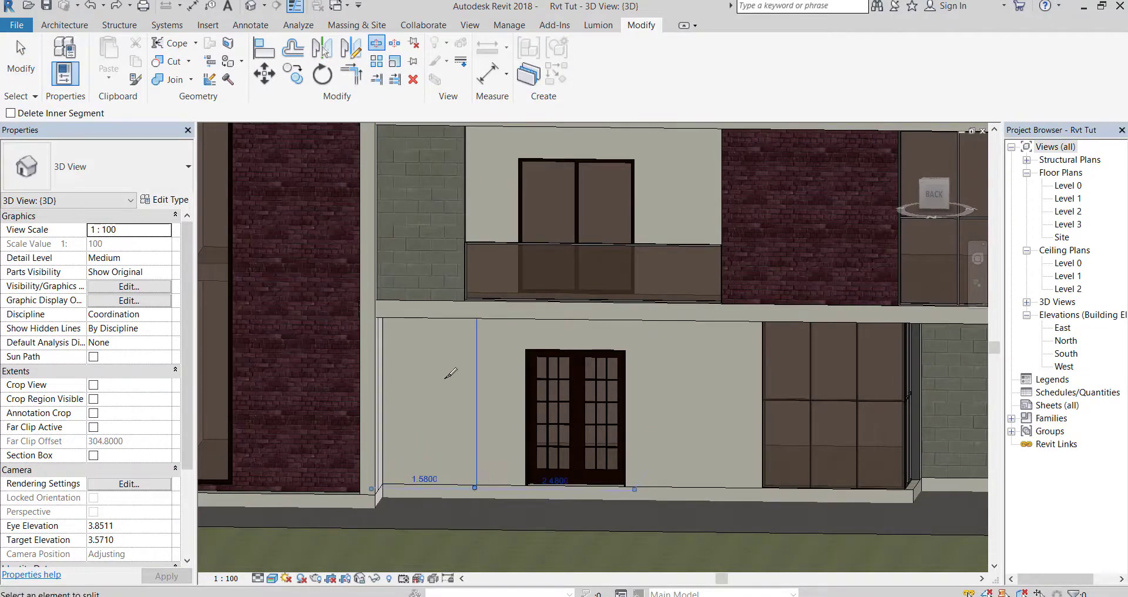
{"action": "middle_click_drag", "start_coordinate": [448, 385], "coordinate": [455, 379], "text": "shift"}
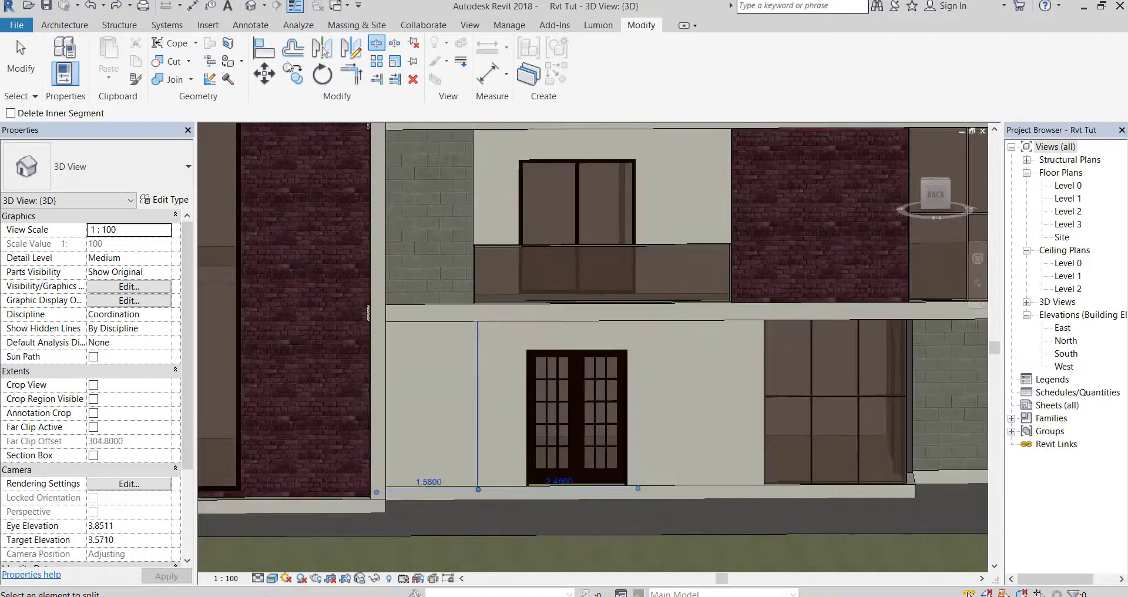
Paint the split-off ground-floor wall segment beside the tower with the Copper material.
{"action": "left_click", "coordinate": [227, 61]}
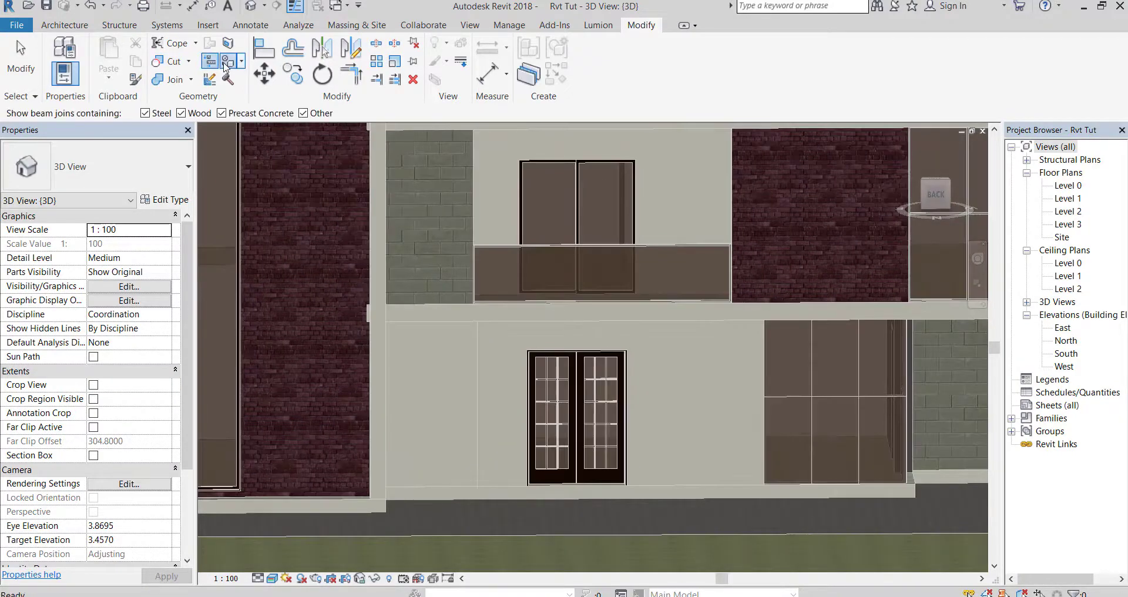
{"action": "key", "text": "Escape"}
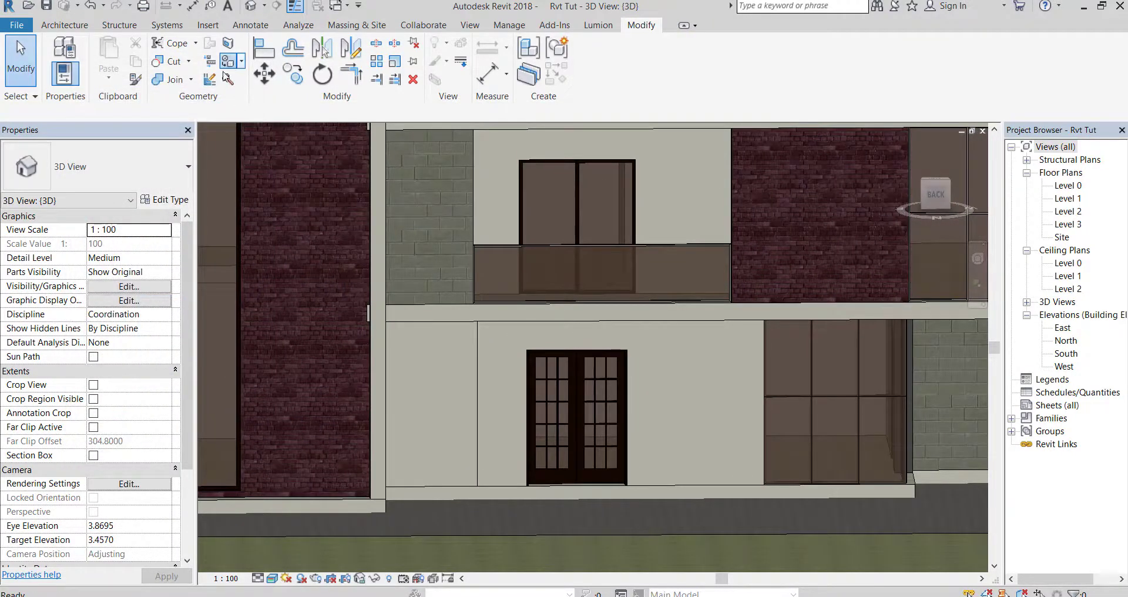
{"action": "left_click", "coordinate": [227, 62]}
{"action": "left_click", "coordinate": [225, 364]}
{"action": "left_click", "coordinate": [419, 407]}
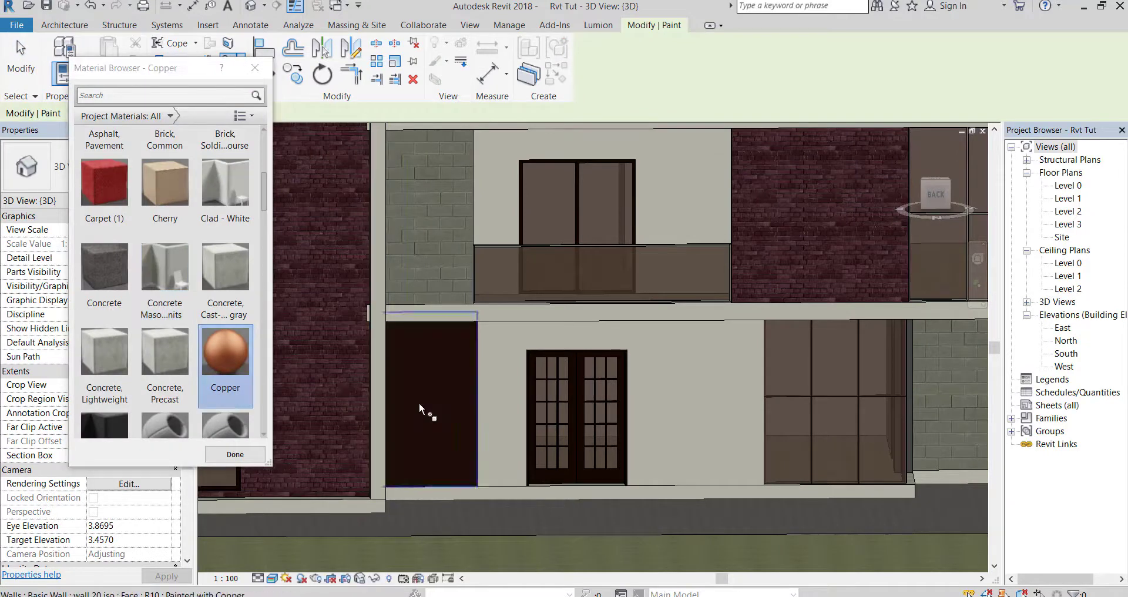
Paint the remaining wall segment around the double door with the Carpet (1) material.
{"action": "scroll", "coordinate": [165, 294], "scroll_direction": "down", "scroll_amount": 2}
{"action": "left_click", "coordinate": [104, 388]}
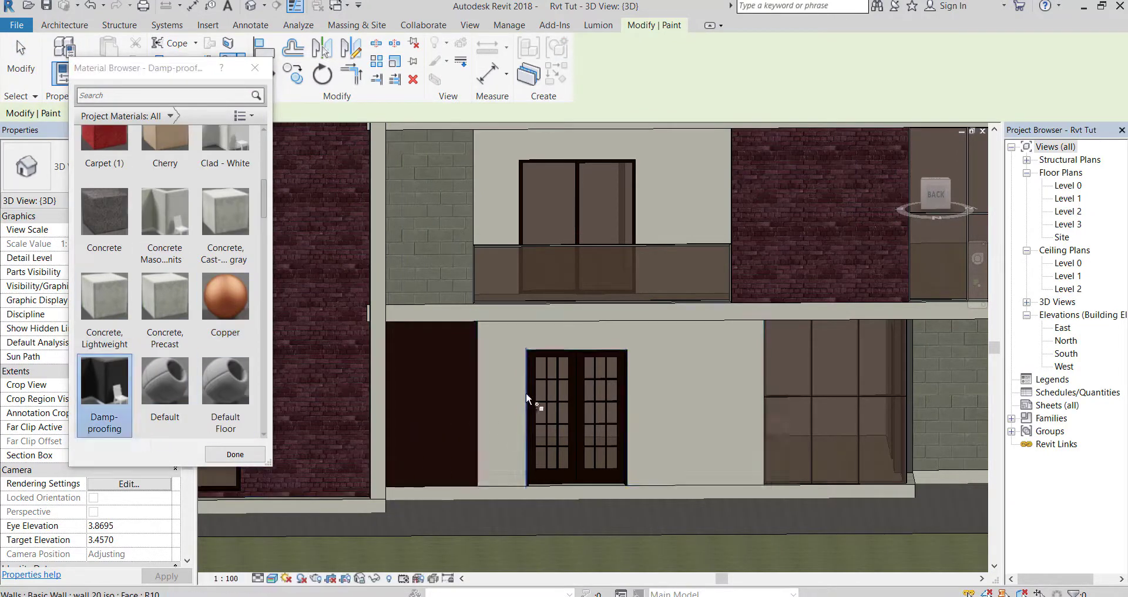
{"action": "scroll", "coordinate": [165, 265], "scroll_direction": "up", "scroll_amount": 2}
{"action": "left_click", "coordinate": [105, 156]}
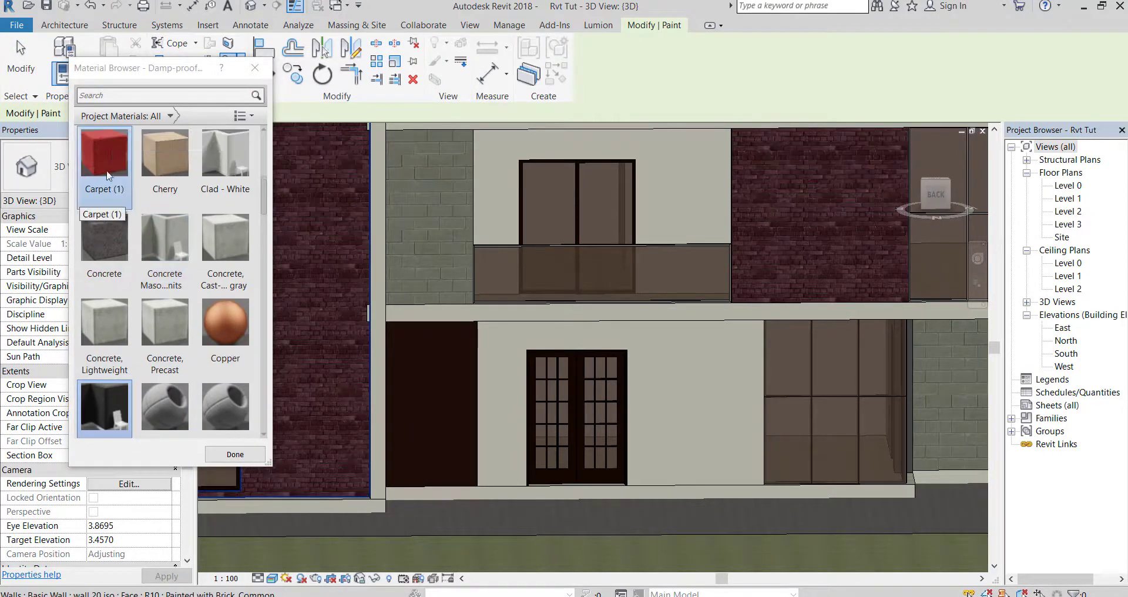
{"action": "left_click", "coordinate": [516, 394]}
{"action": "scroll", "coordinate": [516, 412], "scroll_direction": "down", "scroll_amount": 5}
{"action": "mouse_move", "coordinate": [516, 464]}
{"action": "middle_mouse_down", "text": "shift"}
{"action": "mouse_move", "coordinate": [526, 486]}
{"action": "mouse_move", "coordinate": [537, 431]}
{"action": "mouse_move", "coordinate": [577, 458]}
{"action": "middle_mouse_up", "text": "shift"}
{"action": "middle_click_drag", "start_coordinate": [474, 458], "coordinate": [504, 468], "text": "shift"}
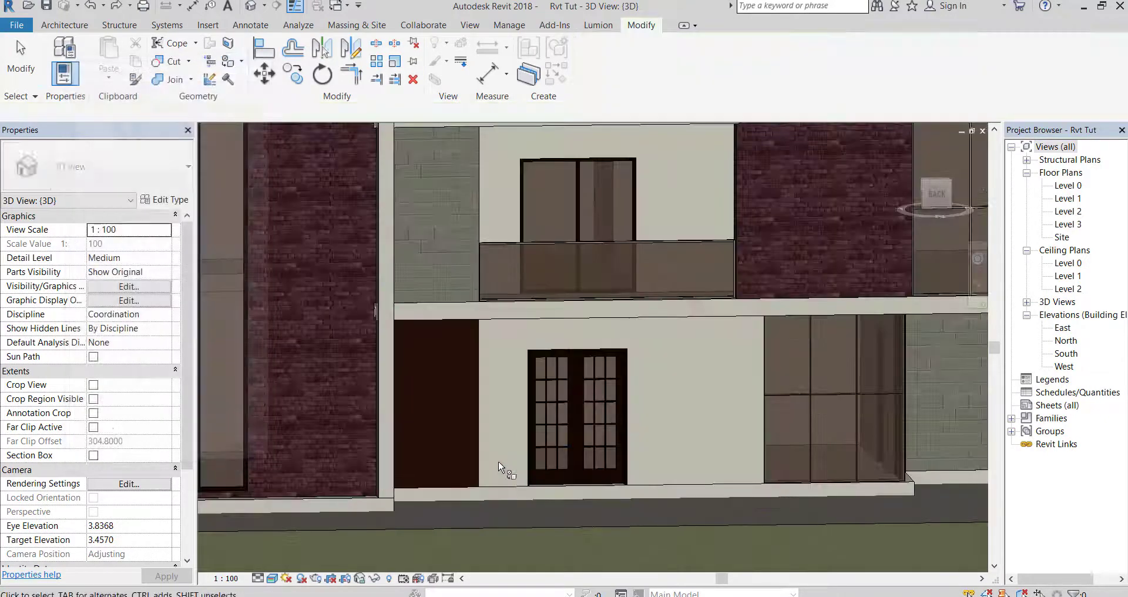
Leave painting and undo the trial paint and the split of the ground-floor front wall.
{"action": "key", "text": "Escape"}
{"action": "left_click", "coordinate": [549, 463]}
{"action": "scroll", "coordinate": [549, 460], "scroll_direction": "down", "scroll_amount": 3}
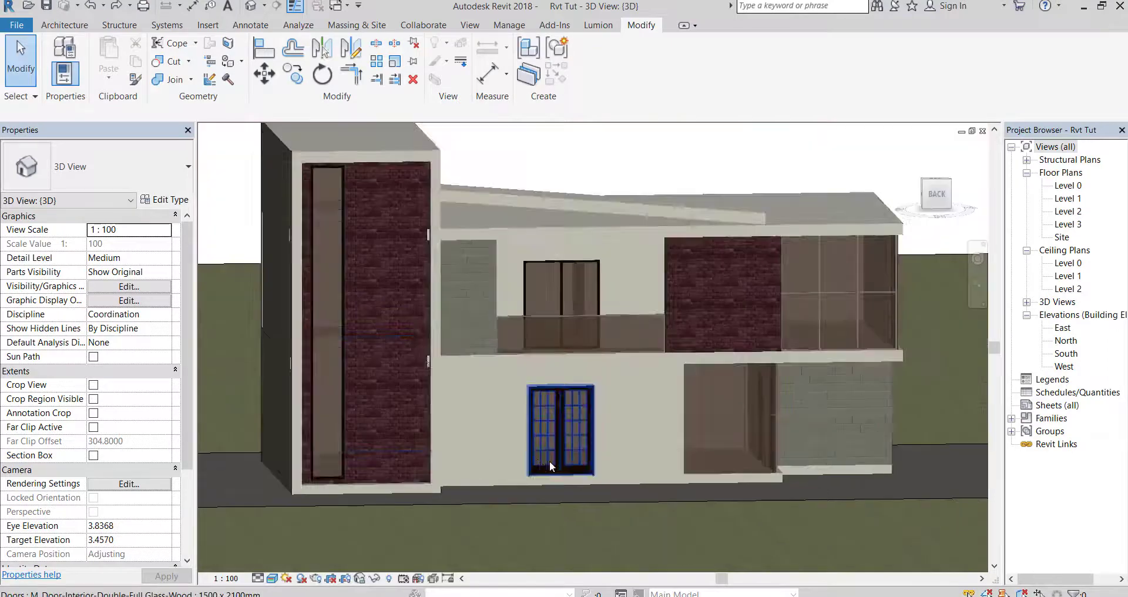
{"action": "scroll", "coordinate": [548, 460], "scroll_direction": "down", "scroll_amount": 4}
{"action": "middle_click_drag", "start_coordinate": [549, 461], "coordinate": [626, 491], "text": "shift"}
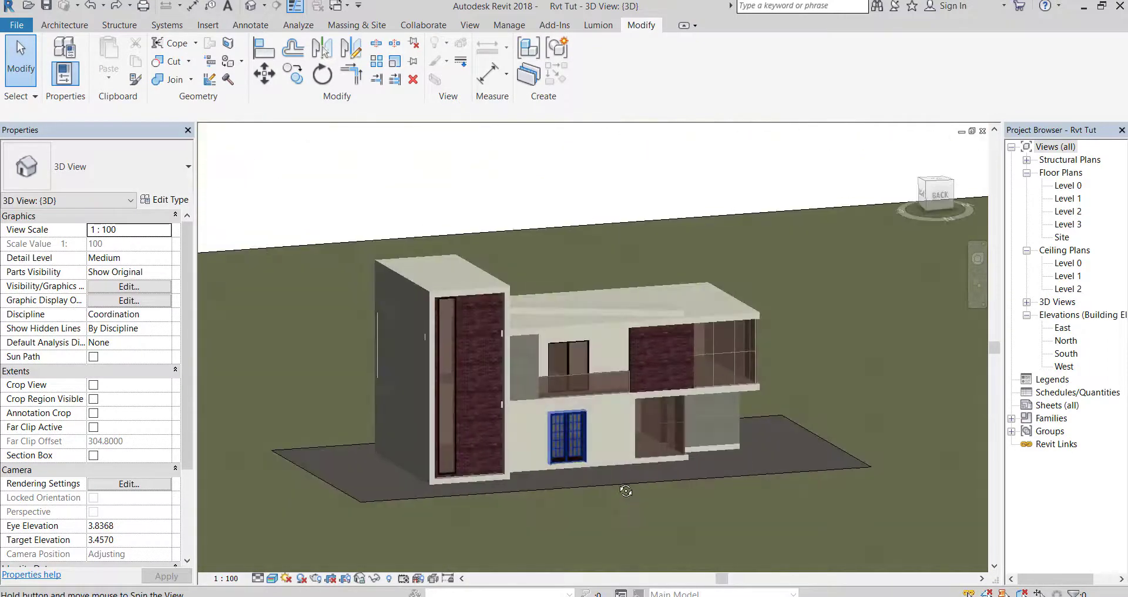
{"action": "scroll", "coordinate": [554, 435], "scroll_direction": "up", "scroll_amount": 2}
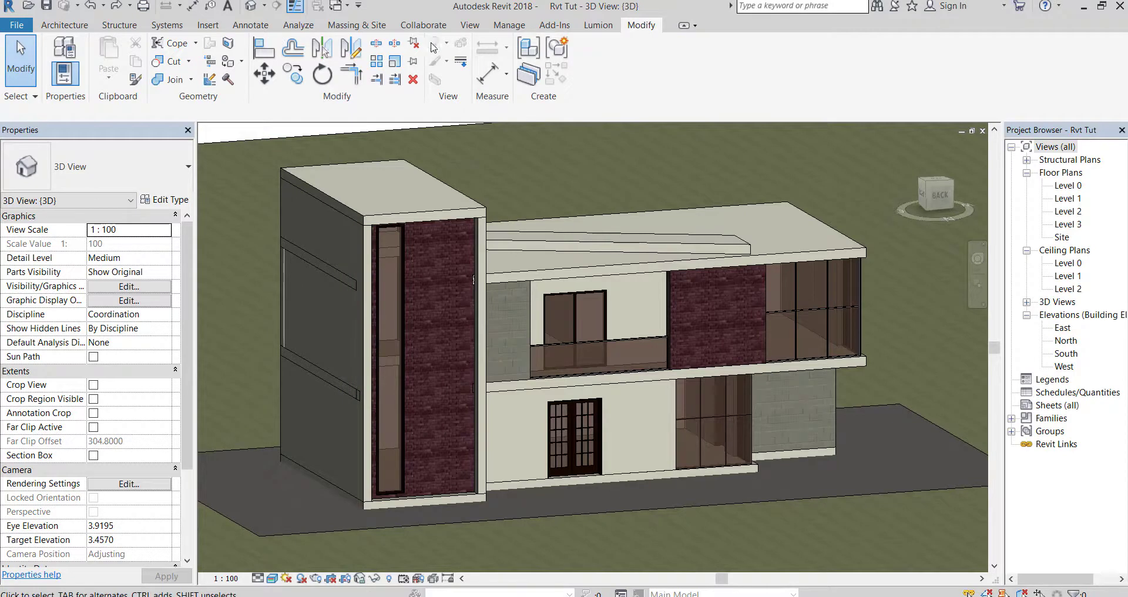
Create a new project material and name it paint - green.
{"action": "left_click", "coordinate": [508, 25]}
{"action": "left_click", "coordinate": [65, 59]}
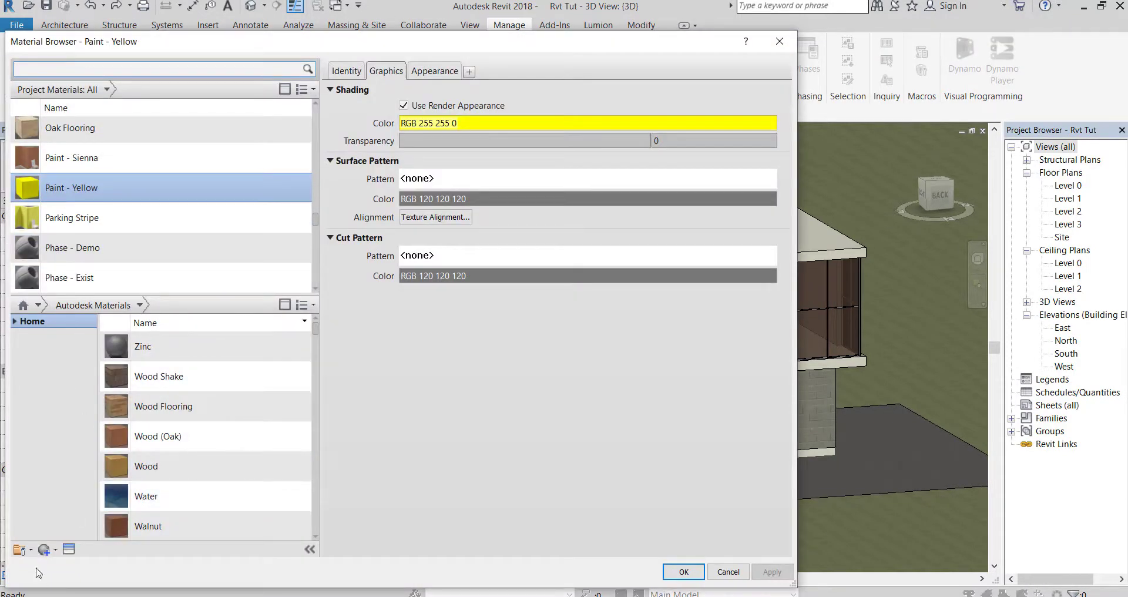
{"action": "left_click", "coordinate": [47, 550]}
{"action": "left_click", "coordinate": [59, 564]}
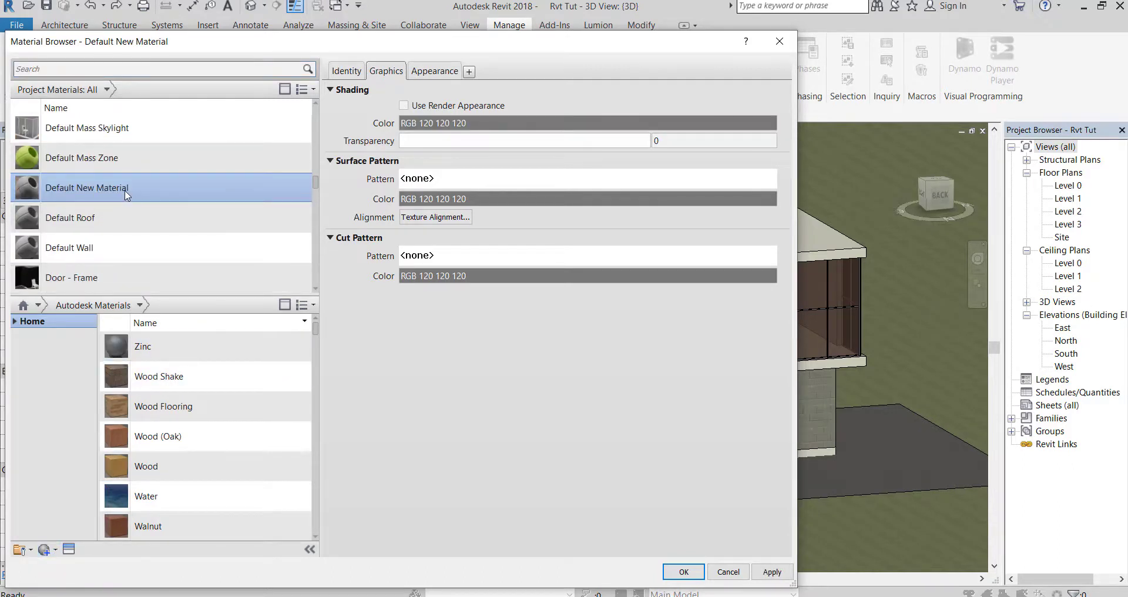
{"action": "left_click", "coordinate": [348, 71]}
{"action": "left_click", "coordinate": [509, 95]}
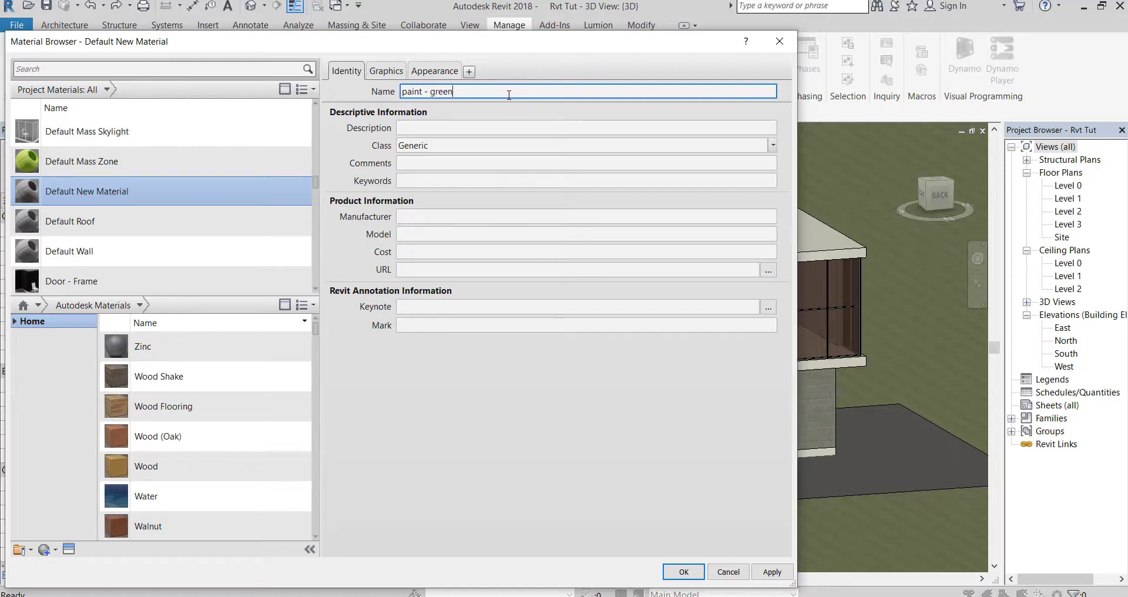
Make the paint - green material's shading use its render appearance, set the appearance colour to RGB 0 255 0, and save.
{"action": "left_click", "coordinate": [402, 69]}
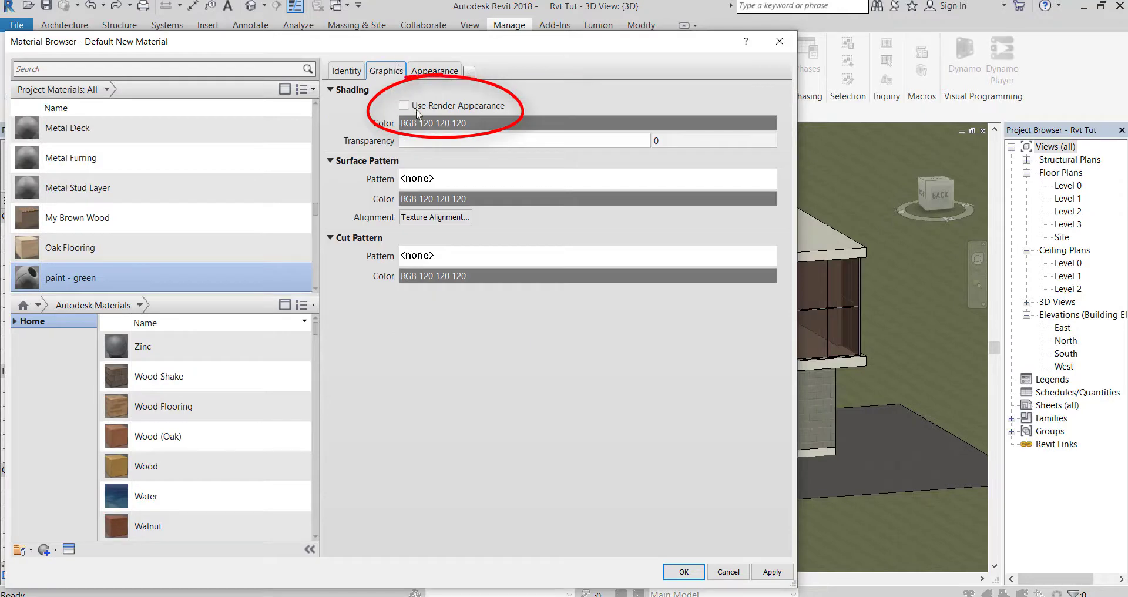
{"action": "left_click", "coordinate": [404, 106]}
{"action": "left_click", "coordinate": [435, 70]}
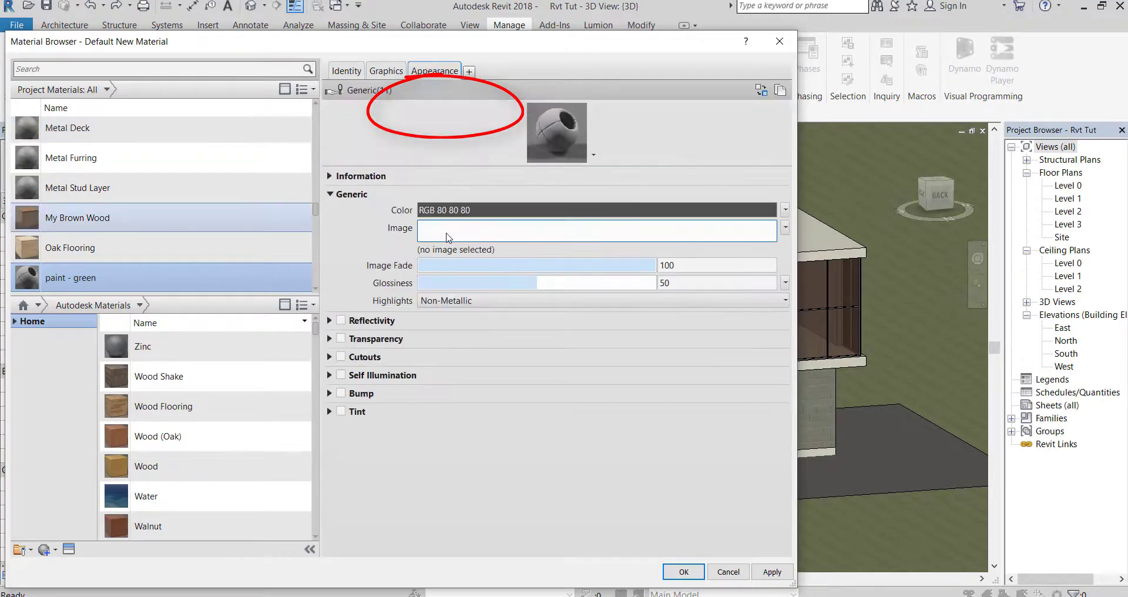
{"action": "left_click", "coordinate": [462, 213]}
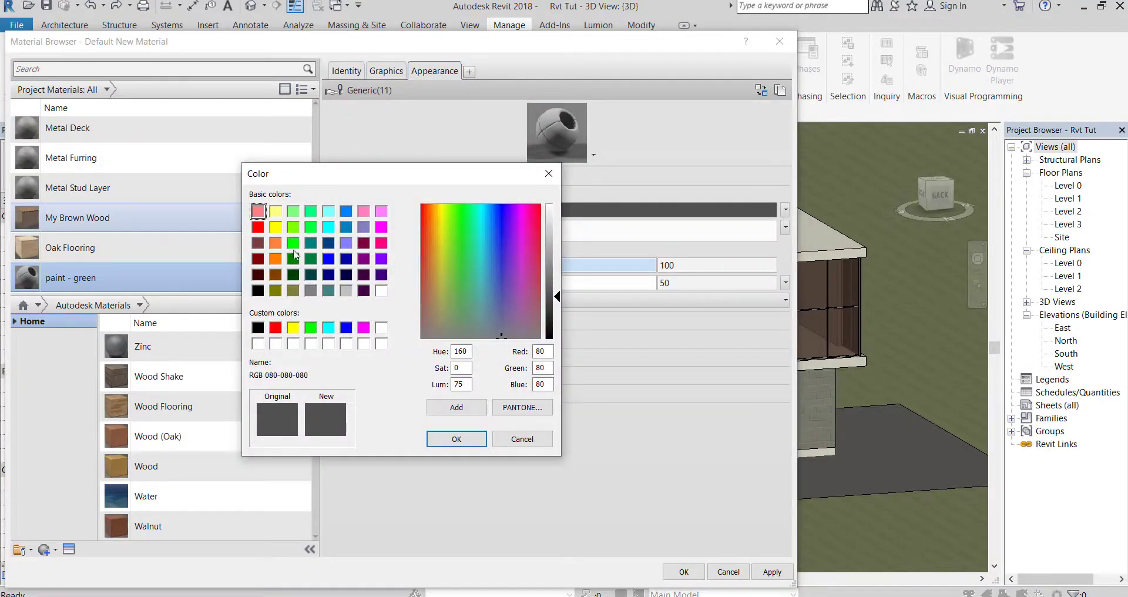
{"action": "left_click", "coordinate": [293, 243]}
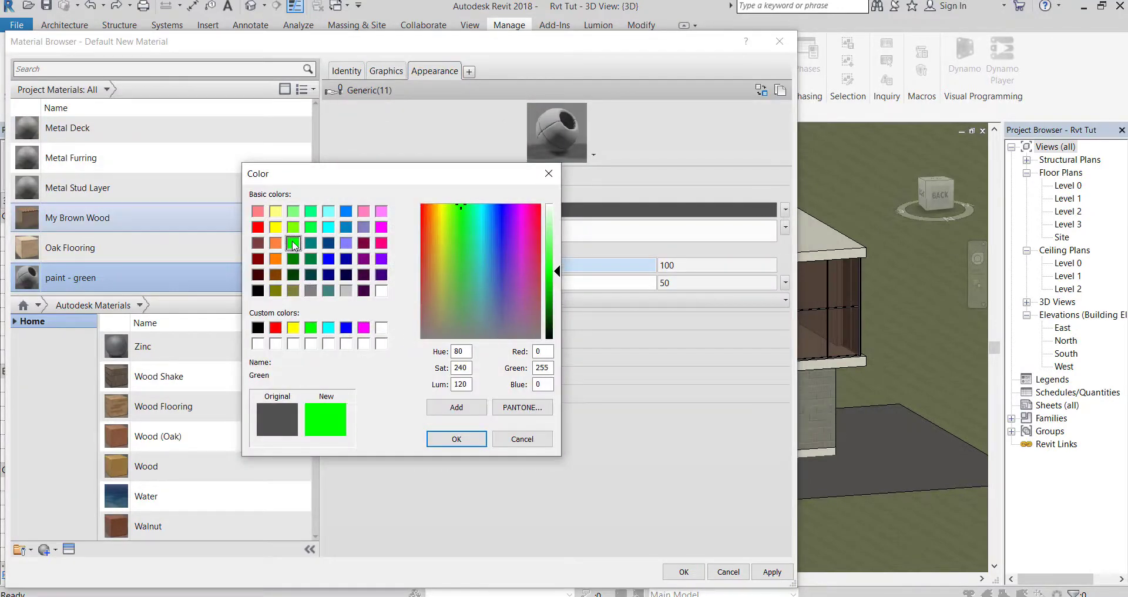
{"action": "left_click", "coordinate": [457, 440]}
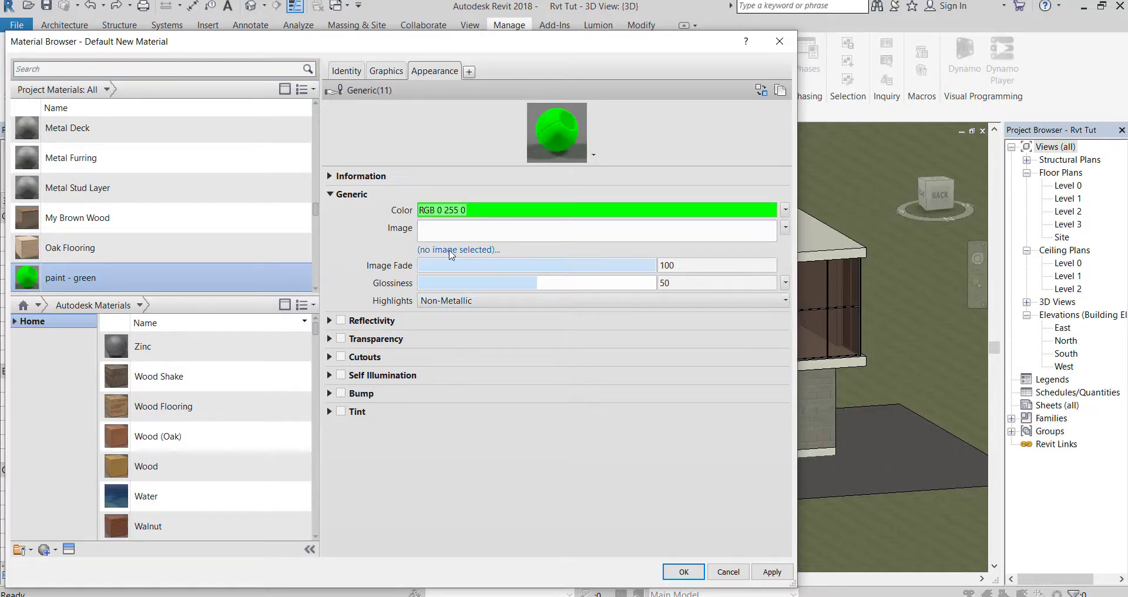
{"action": "left_click", "coordinate": [393, 72]}
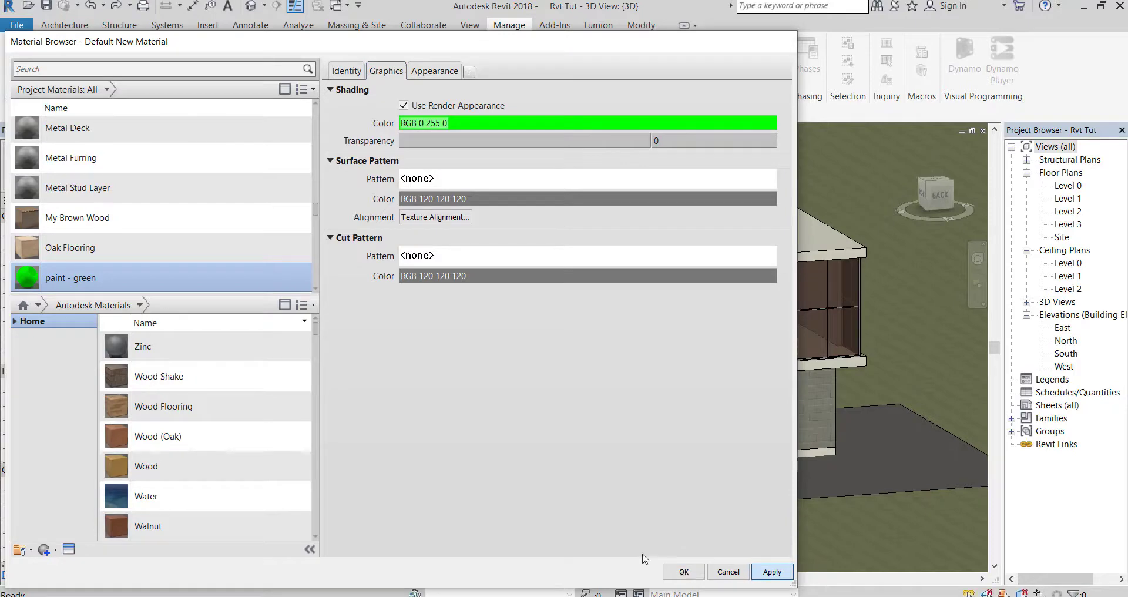
{"action": "left_click", "coordinate": [684, 571]}
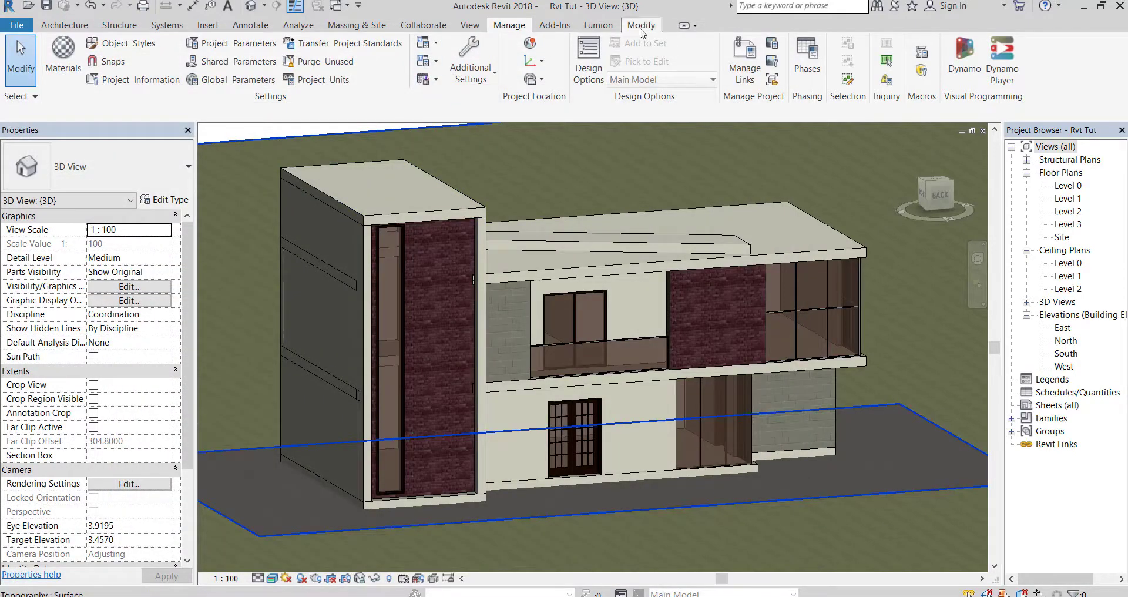
Find the paint - green material for the Paint tool and apply it to the upper-floor wall face behind the balcony.
{"action": "left_click", "coordinate": [641, 26]}
{"action": "left_click", "coordinate": [221, 70]}
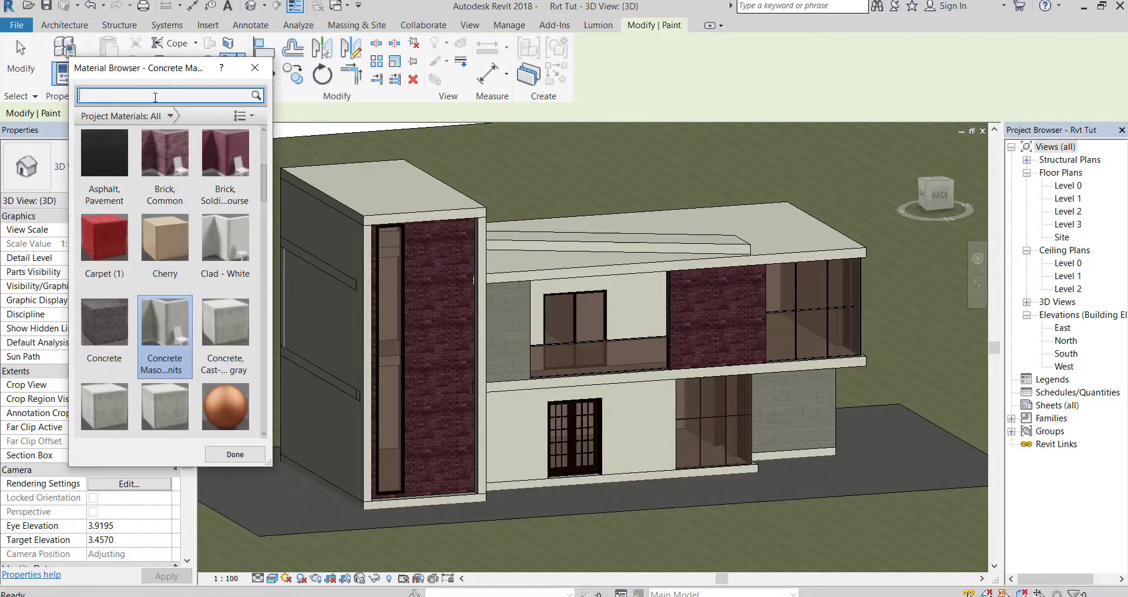
{"action": "type", "text": "gr"}
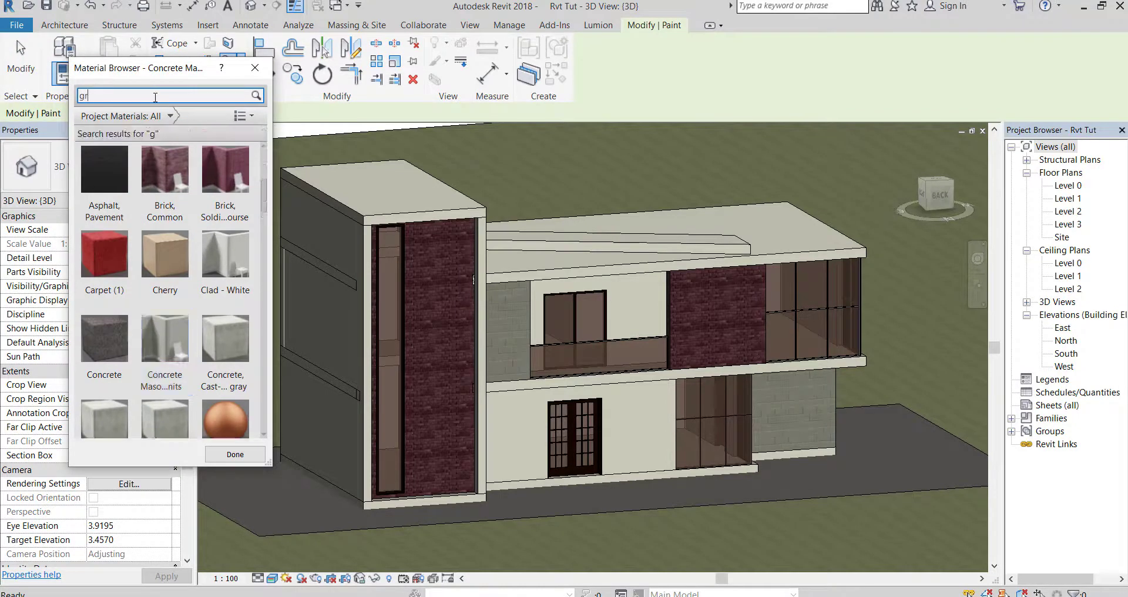
{"action": "type", "text": "een"}
{"action": "left_click", "coordinate": [123, 197]}
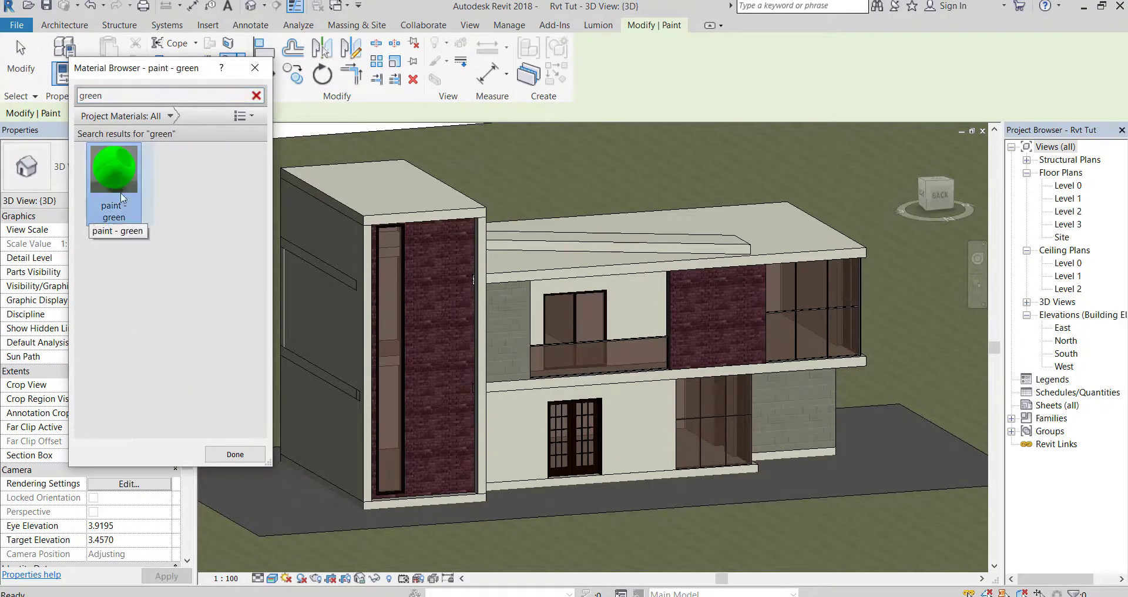
{"action": "left_click", "coordinate": [634, 301]}
Paint the front face of the slanted roof strip with paint - green and finish painting.
{"action": "scroll", "coordinate": [537, 308], "scroll_direction": "up", "scroll_amount": 3}
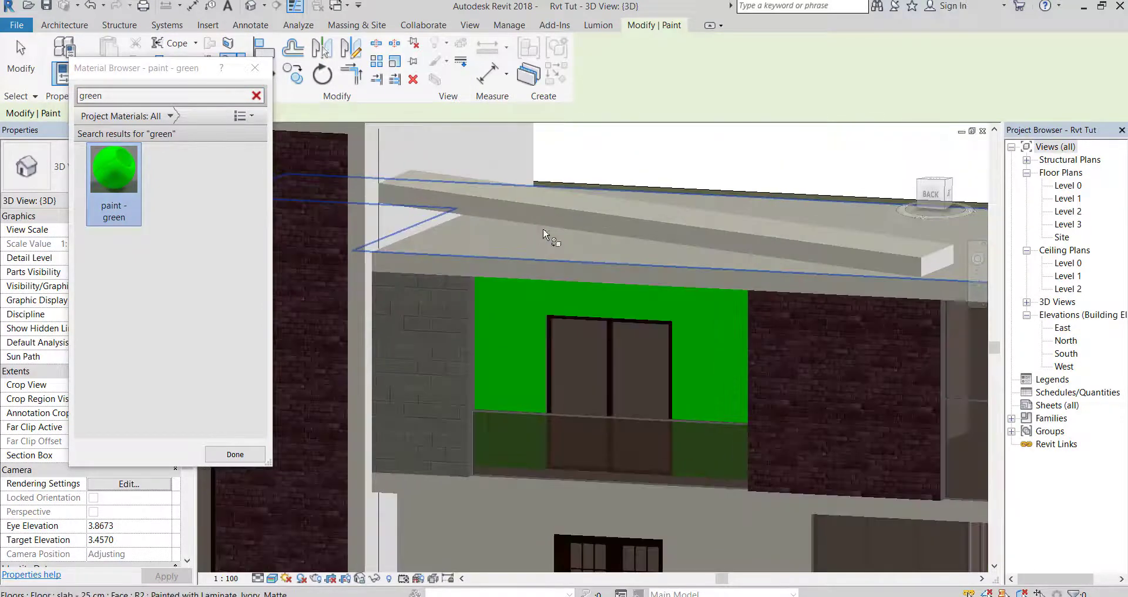
{"action": "left_click", "coordinate": [557, 214]}
{"action": "scroll", "coordinate": [552, 364], "scroll_direction": "down", "scroll_amount": 4}
{"action": "key", "text": "Escape"}
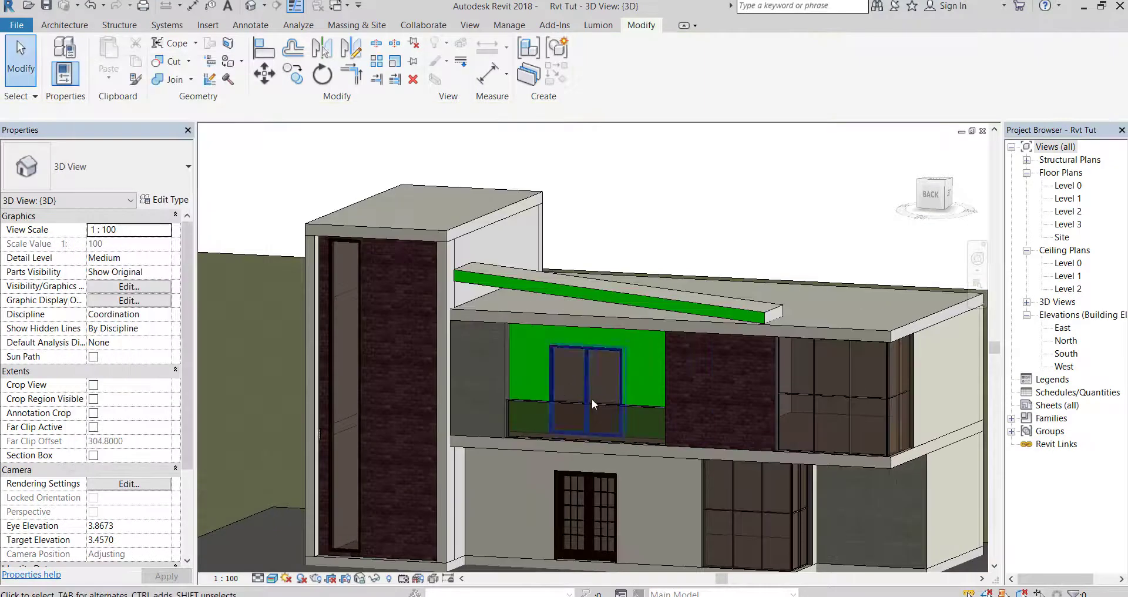
{"action": "mouse_move", "coordinate": [582, 413]}
{"action": "middle_mouse_down", "text": "shift"}
{"action": "mouse_move", "coordinate": [556, 446]}
{"action": "mouse_move", "coordinate": [470, 446]}
{"action": "mouse_move", "coordinate": [582, 412]}
{"action": "middle_mouse_up", "text": "shift"}
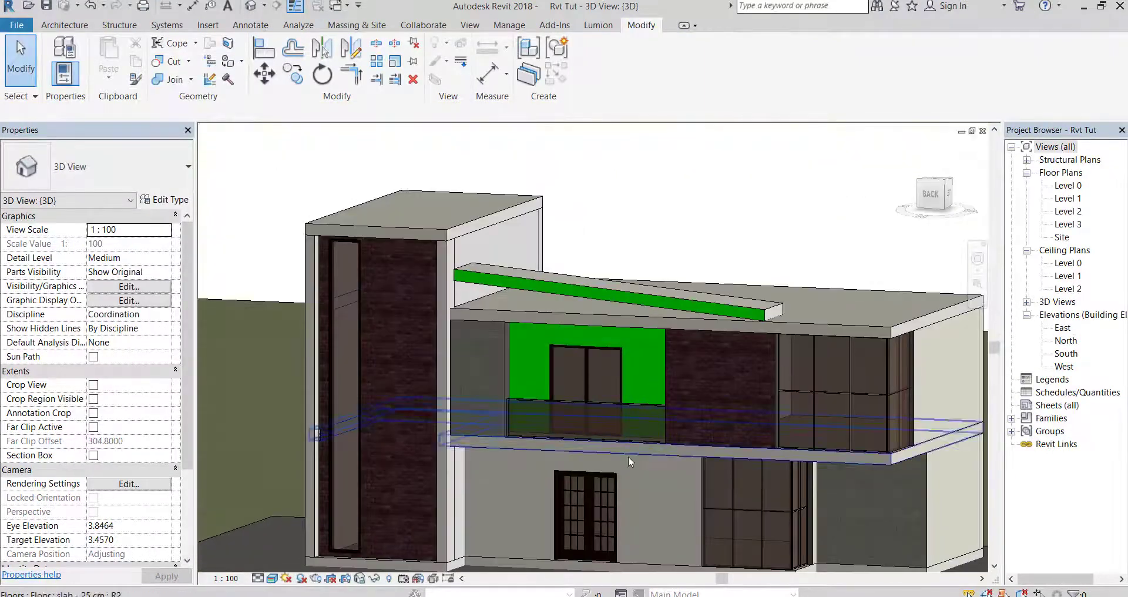
Paint the three large wall faces on the outer side of the tall block with the Concrete Masonry Units material.
{"action": "scroll", "coordinate": [672, 231], "scroll_direction": "up", "scroll_amount": 3}
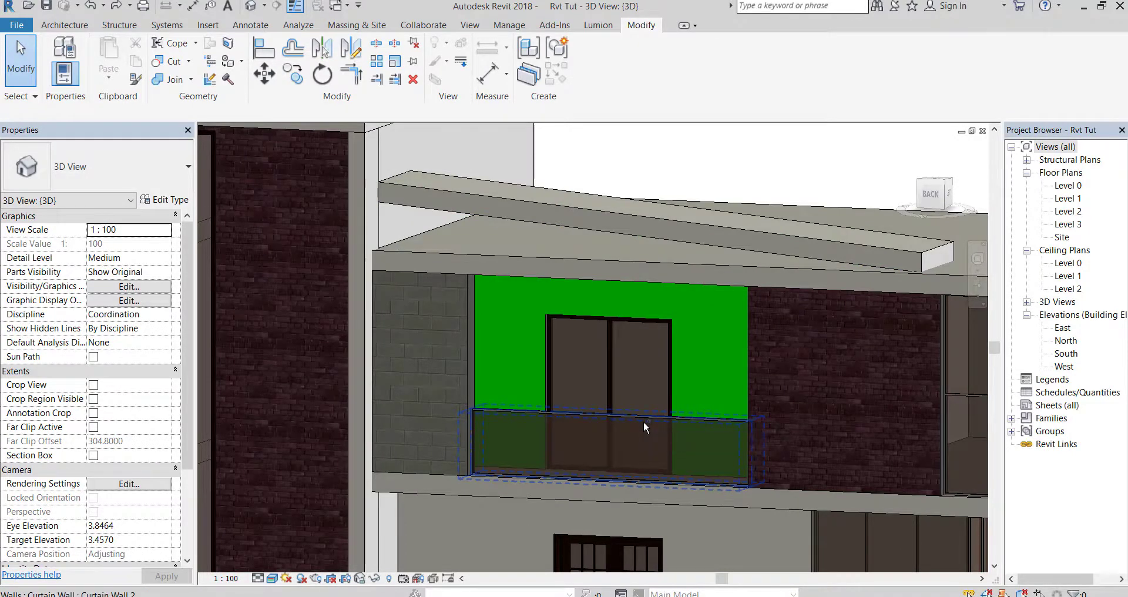
{"action": "scroll", "coordinate": [646, 423], "scroll_direction": "down", "scroll_amount": 5}
{"action": "middle_click_drag", "start_coordinate": [649, 426], "coordinate": [464, 435], "text": "shift"}
{"action": "scroll", "coordinate": [496, 427], "scroll_direction": "up", "scroll_amount": 8}
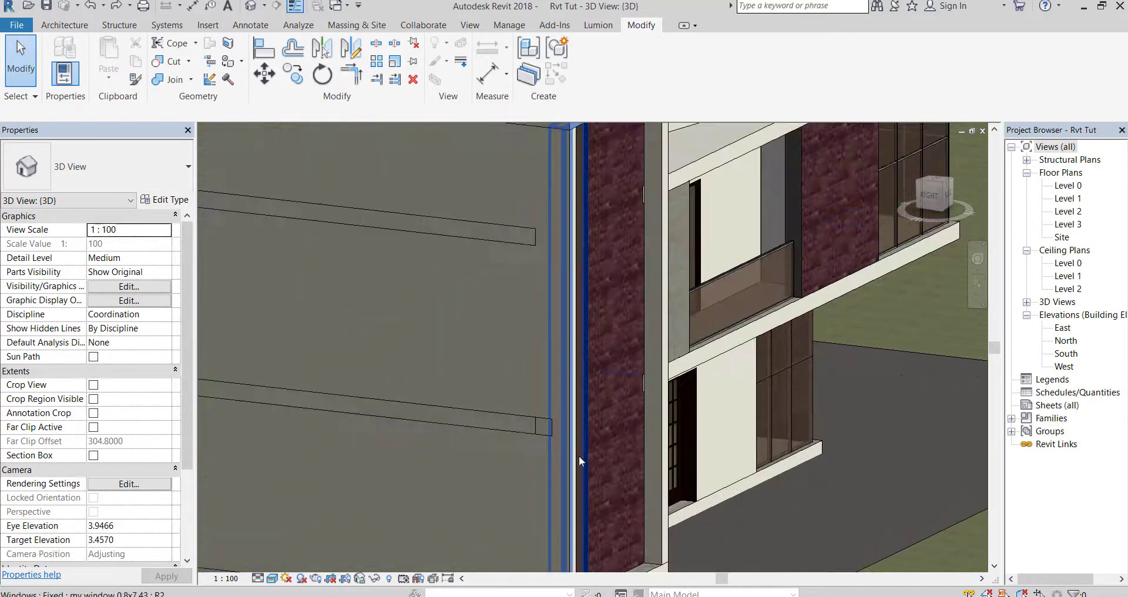
{"action": "scroll", "coordinate": [580, 461], "scroll_direction": "down", "scroll_amount": 8}
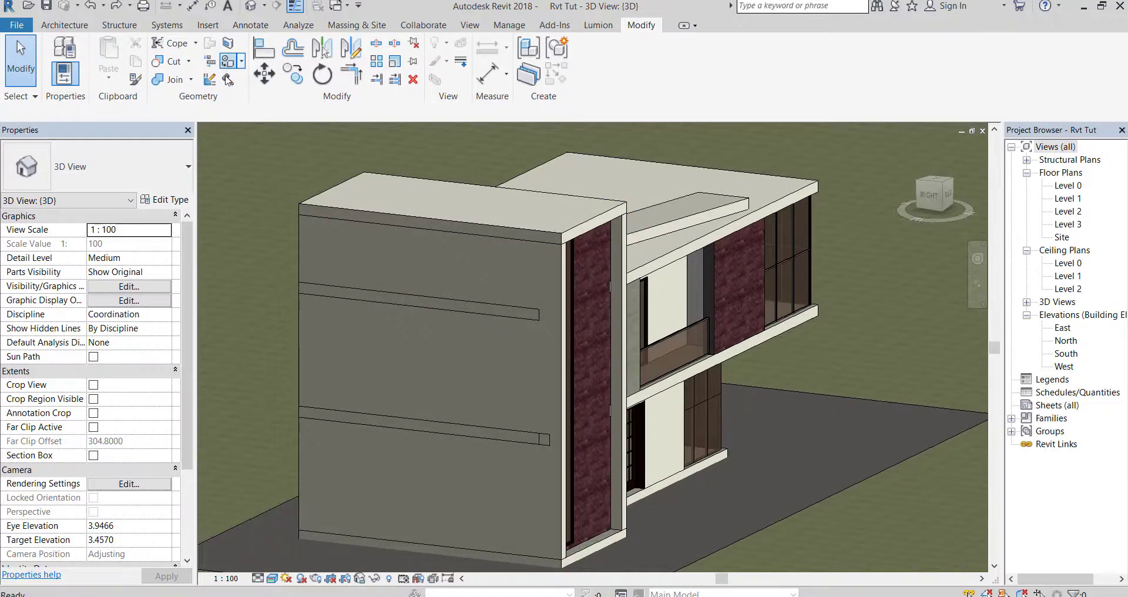
{"action": "left_click", "coordinate": [228, 81]}
{"action": "scroll", "coordinate": [505, 470], "scroll_direction": "up", "scroll_amount": 2}
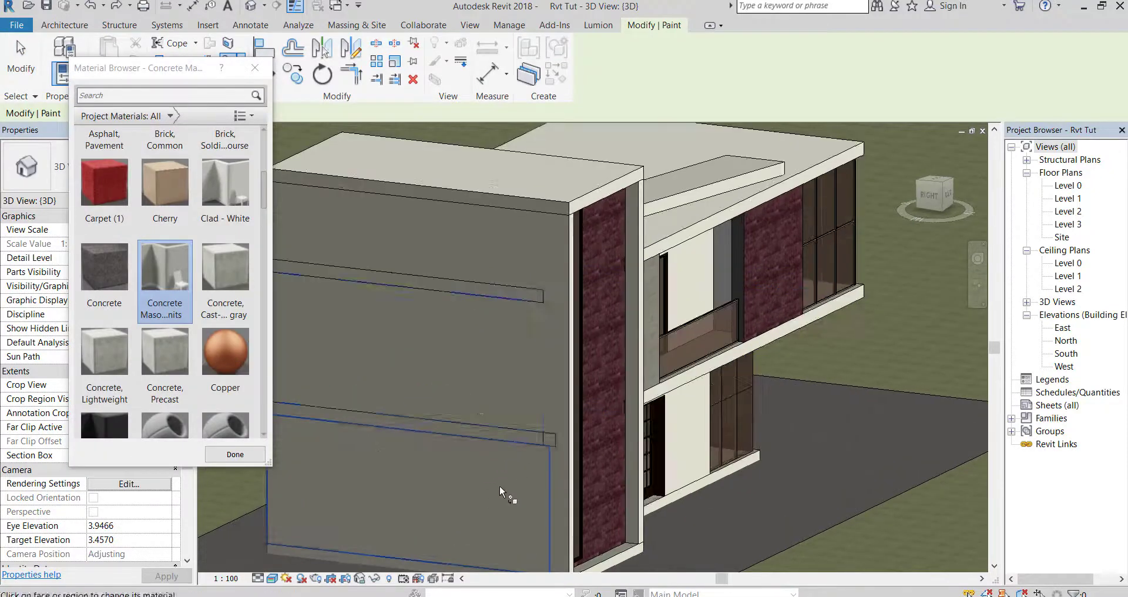
{"action": "left_click", "coordinate": [499, 485]}
{"action": "left_click", "coordinate": [466, 379]}
{"action": "left_click", "coordinate": [413, 253]}
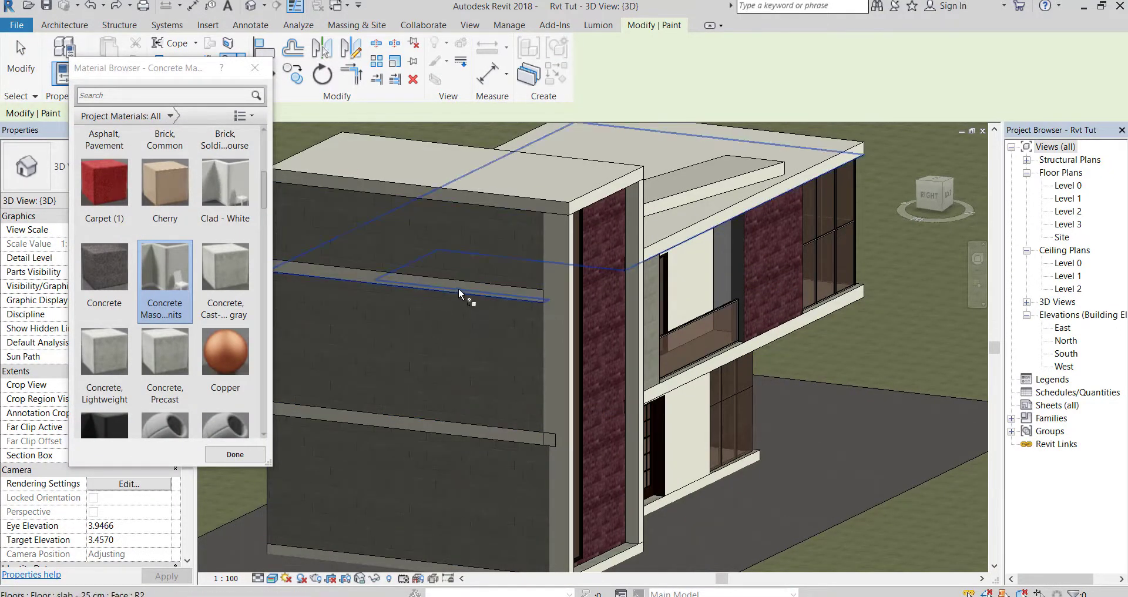
Paint the upper and lower floor slab edge bands between those side wall faces with Concrete Masonry Units.
{"action": "scroll", "coordinate": [491, 290], "scroll_direction": "up", "scroll_amount": 4}
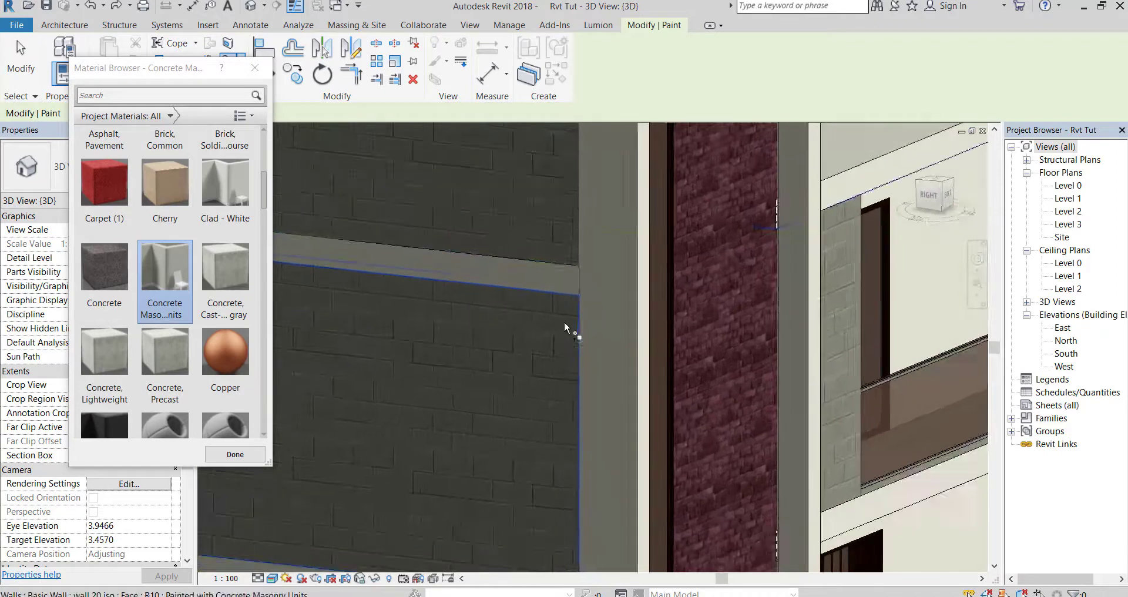
{"action": "left_click", "coordinate": [559, 275]}
{"action": "scroll", "coordinate": [546, 361], "scroll_direction": "down", "scroll_amount": 3}
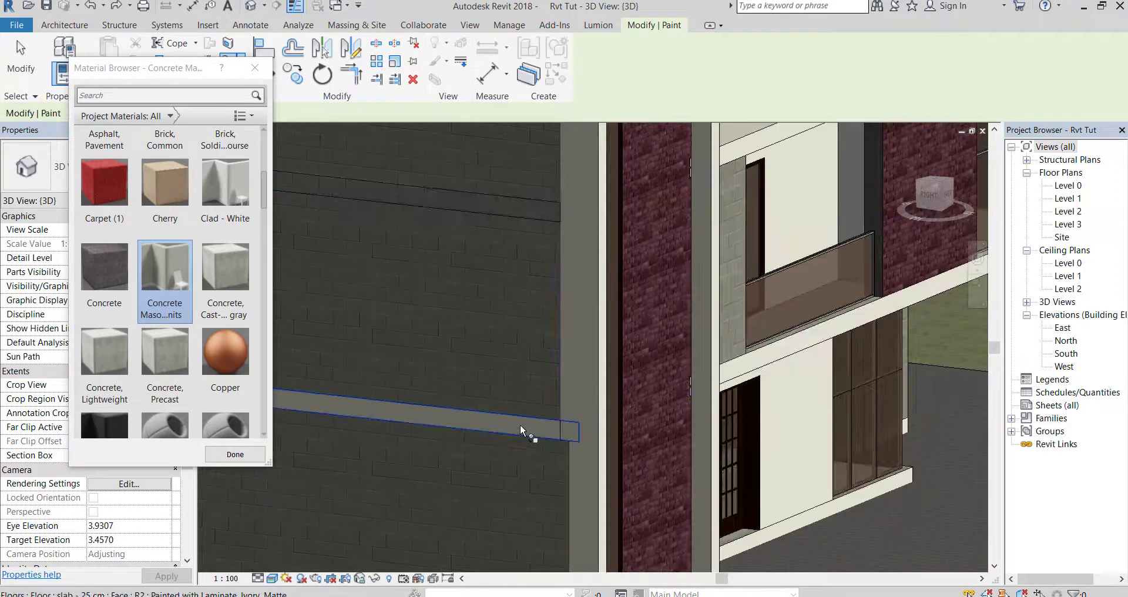
{"action": "left_click", "coordinate": [520, 425]}
{"action": "scroll", "coordinate": [511, 458], "scroll_direction": "down", "scroll_amount": 3}
{"action": "scroll", "coordinate": [544, 448], "scroll_direction": "up", "scroll_amount": 5}
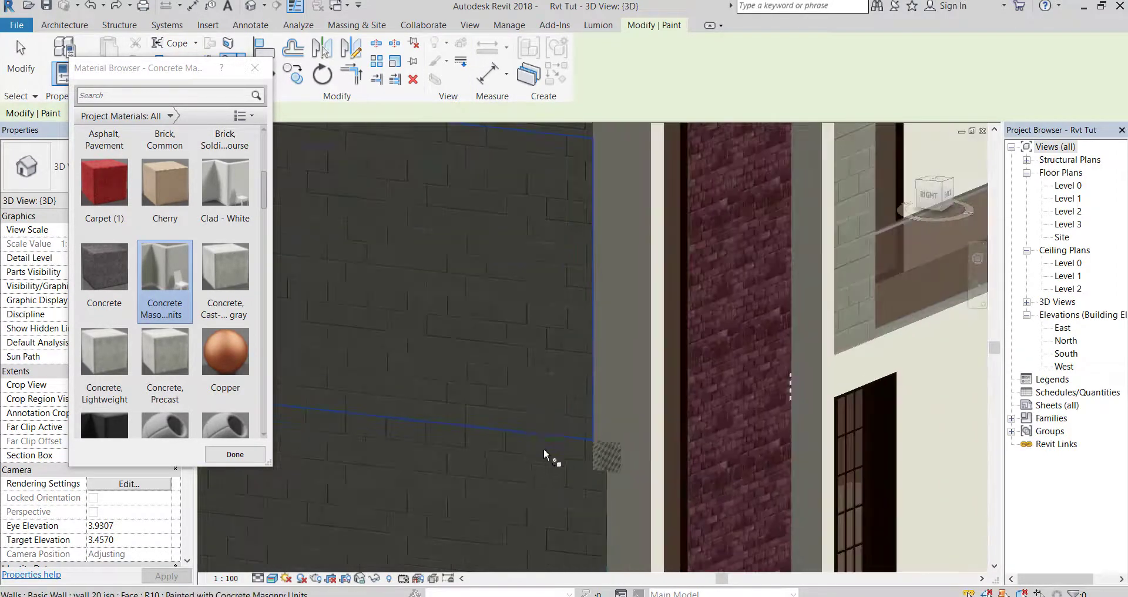
{"action": "scroll", "coordinate": [632, 364], "scroll_direction": "down", "scroll_amount": 5}
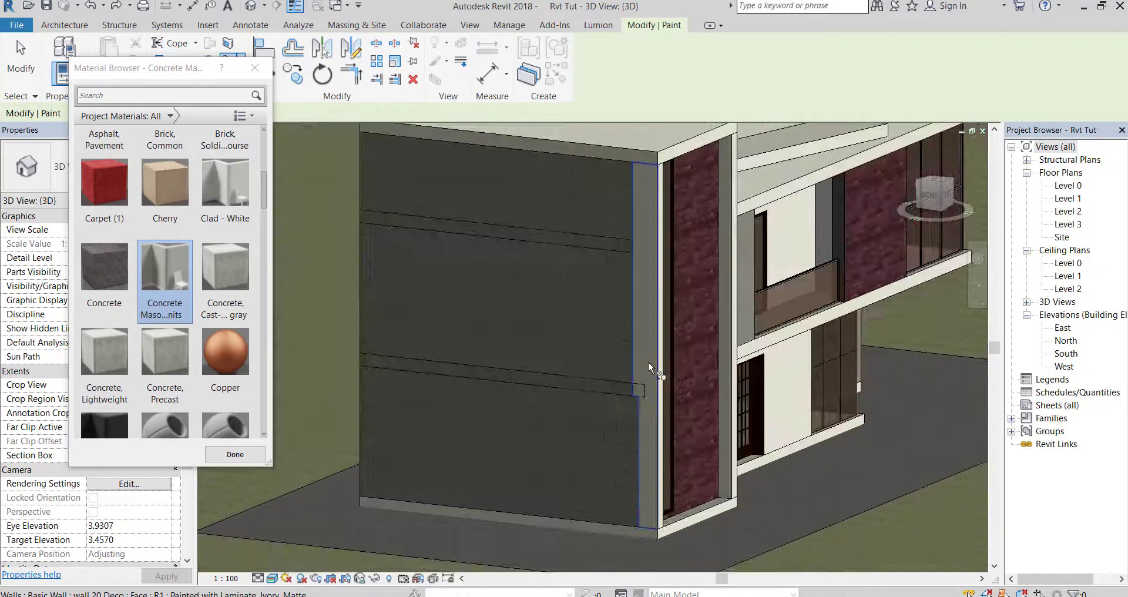
Paint the narrow vertical wall strip at the front end of the tall block's side with Concrete Masonry Units.
{"action": "scroll", "coordinate": [659, 417], "scroll_direction": "down", "scroll_amount": 3}
{"action": "scroll", "coordinate": [679, 375], "scroll_direction": "up", "scroll_amount": 3}
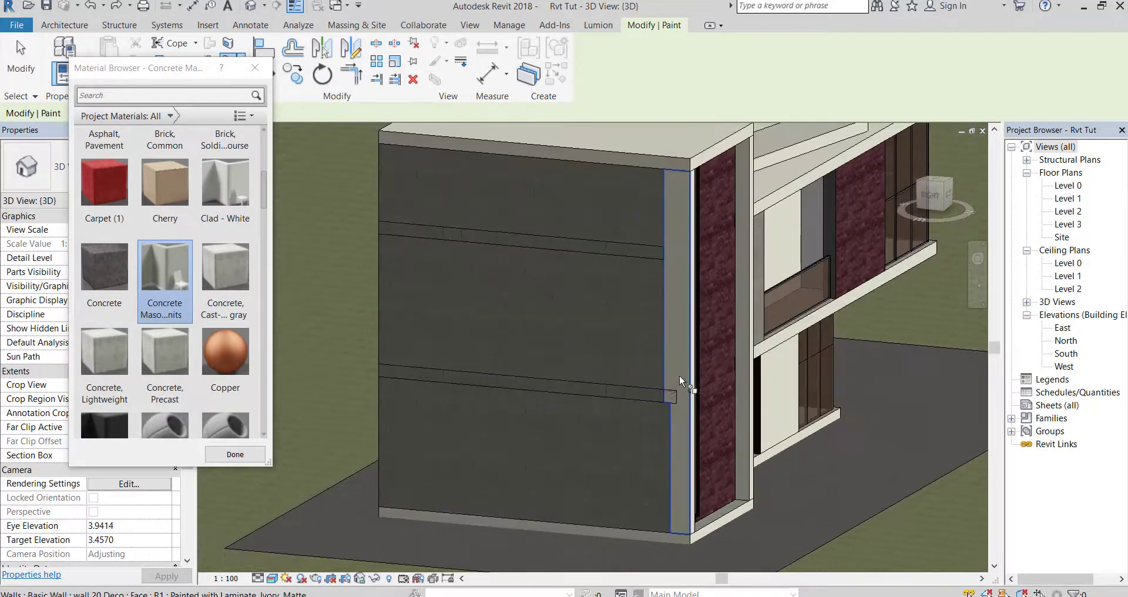
{"action": "left_click", "coordinate": [679, 381]}
{"action": "scroll", "coordinate": [684, 465], "scroll_direction": "down", "scroll_amount": 4}
{"action": "middle_click_drag", "start_coordinate": [684, 464], "coordinate": [600, 434], "text": "shift"}
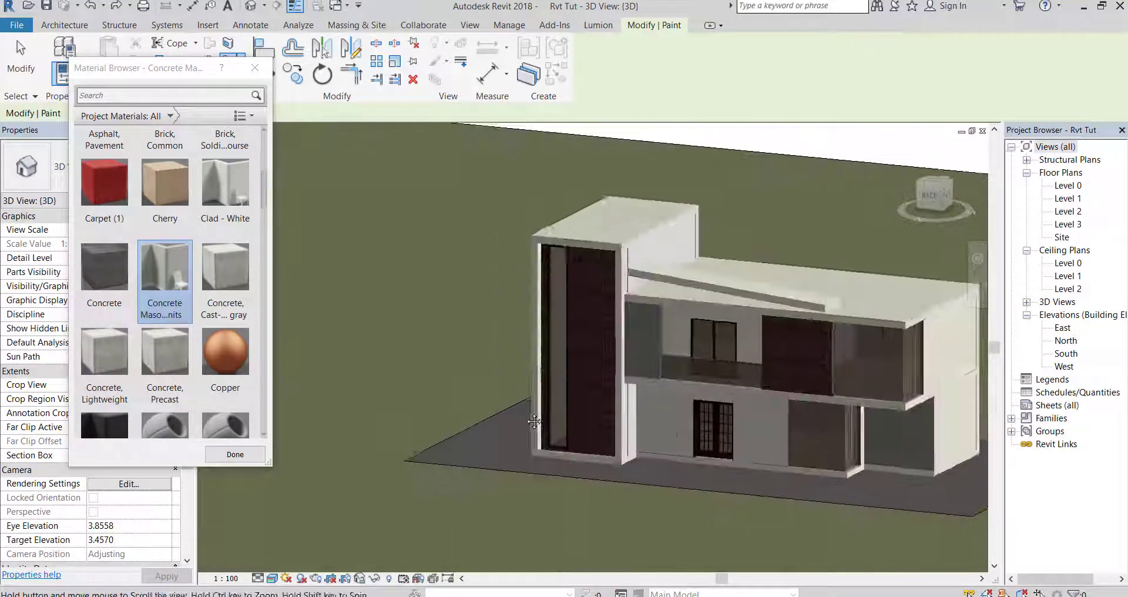
{"action": "scroll", "coordinate": [662, 425], "scroll_direction": "up", "scroll_amount": 3}
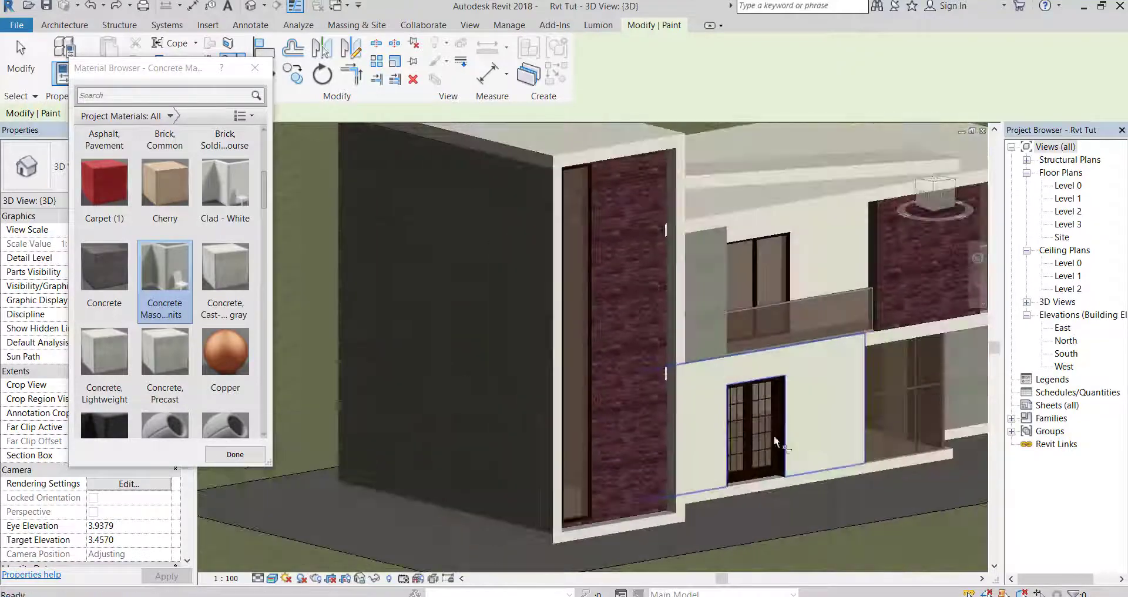